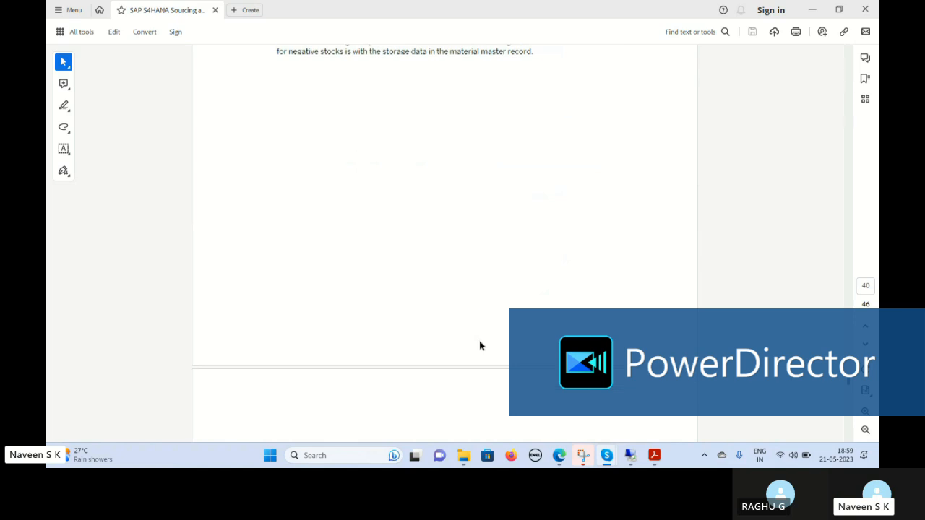
Step: Review the Necessary Settings for Negative Stock page and the start of the Physical Inventory section in the PDF
scroll(479, 329, "up", 5)
scroll(480, 316, "up", 5)
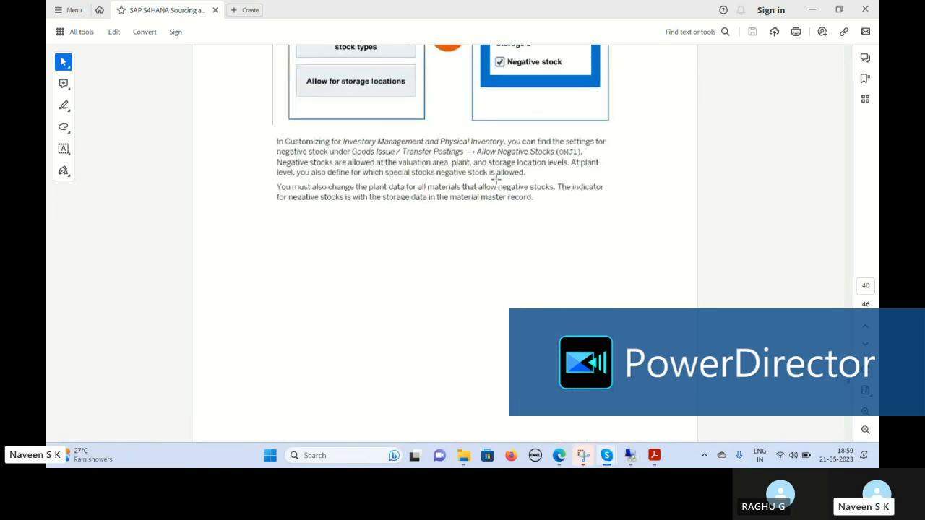
scroll(471, 145, "up", 3)
scroll(469, 145, "up", 1)
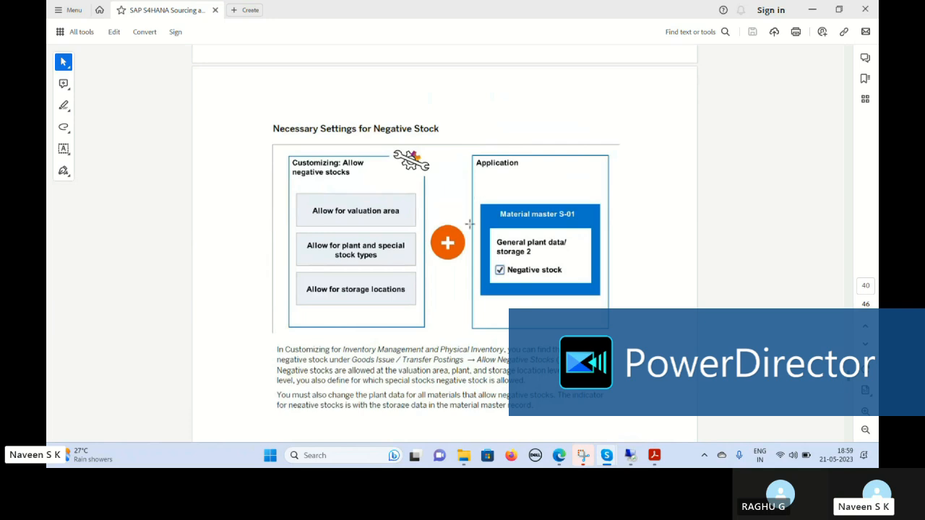
scroll(474, 224, "up", 3)
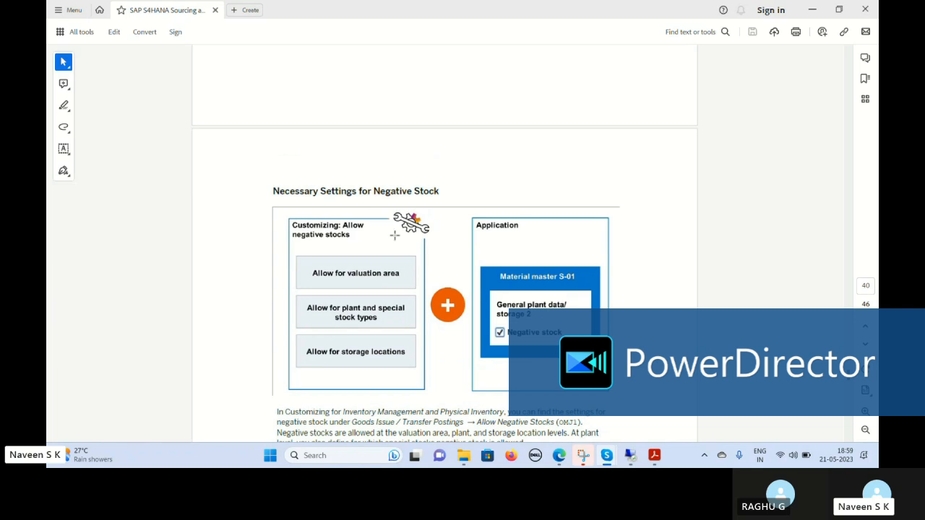
scroll(402, 287, "up", 3)
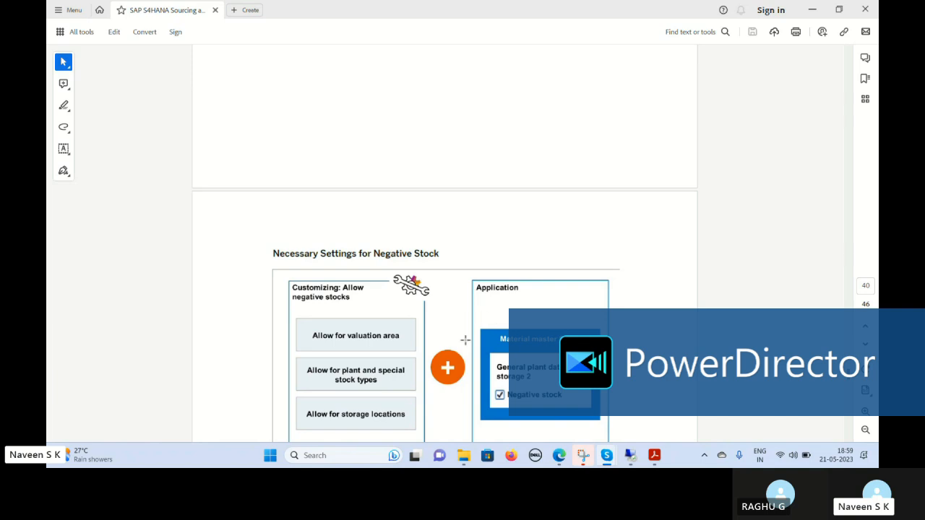
scroll(472, 328, "down", 1)
scroll(472, 328, "down", 10)
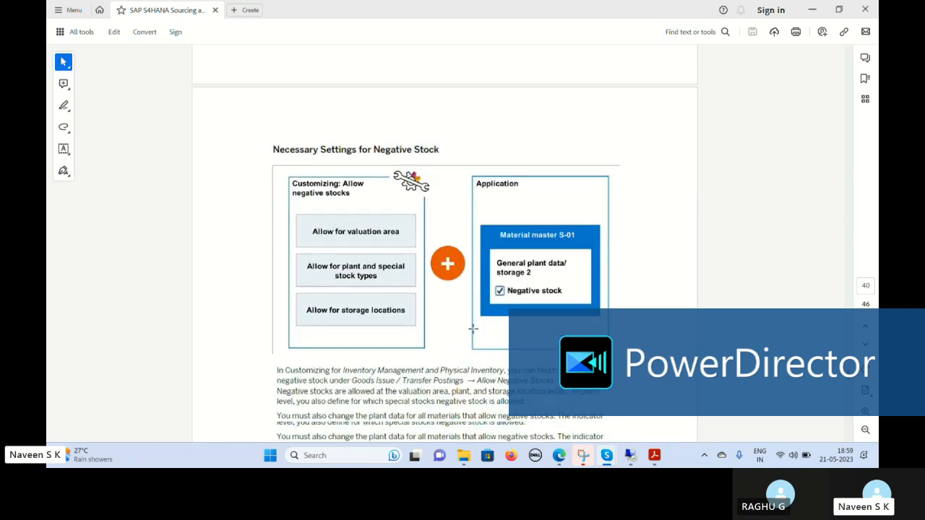
scroll(474, 333, "up", 10)
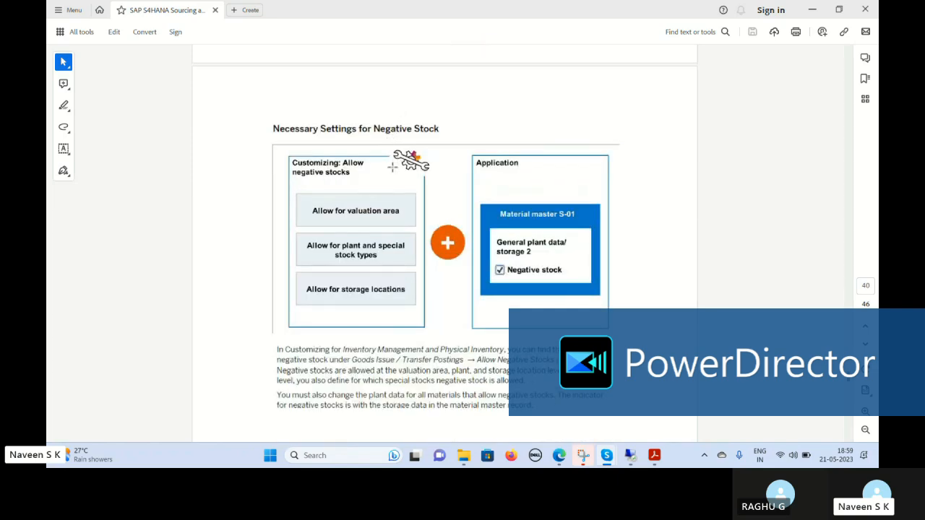
scroll(424, 196, "down", 2)
scroll(424, 195, "up", 6)
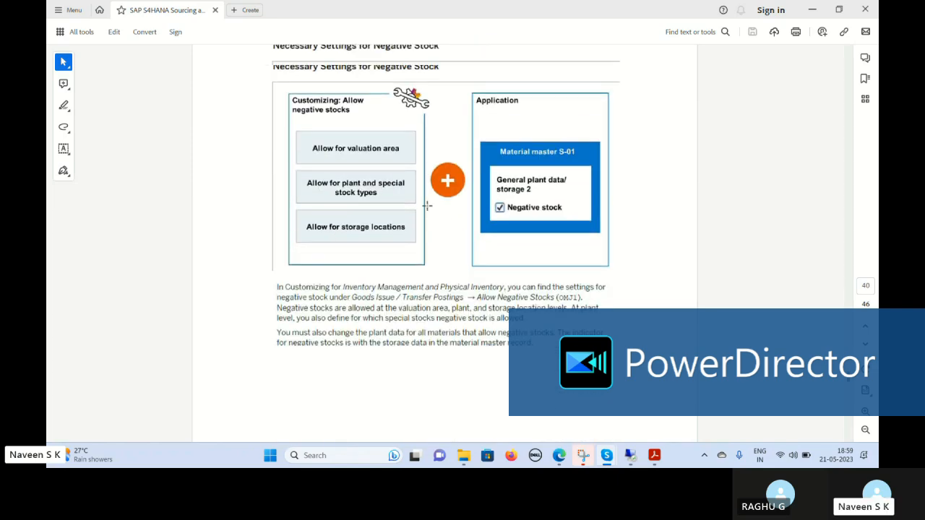
scroll(423, 193, "up", 3)
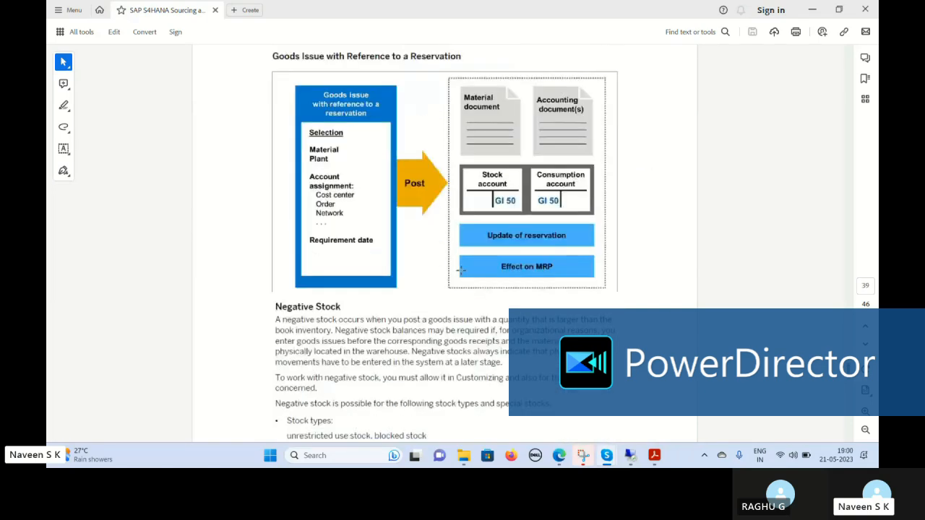
scroll(459, 264, "down", 6)
scroll(462, 285, "down", 10)
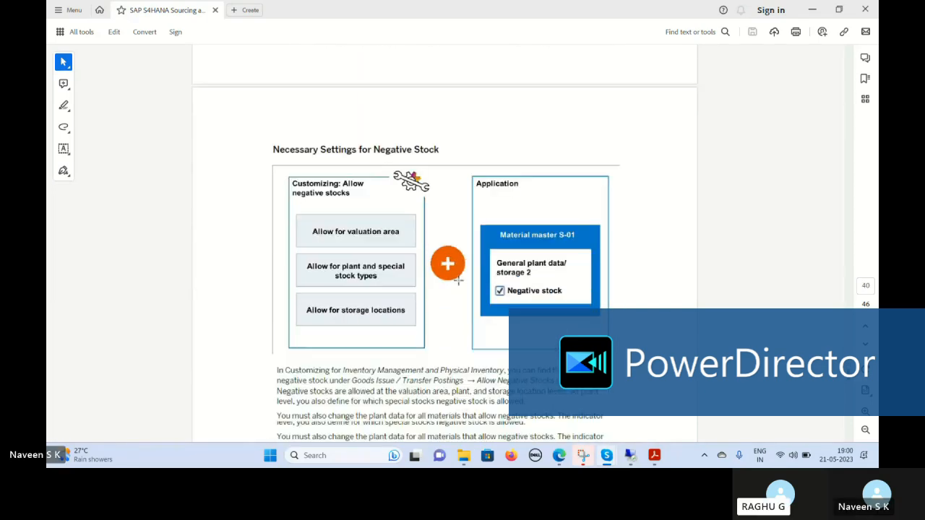
scroll(459, 296, "down", 7)
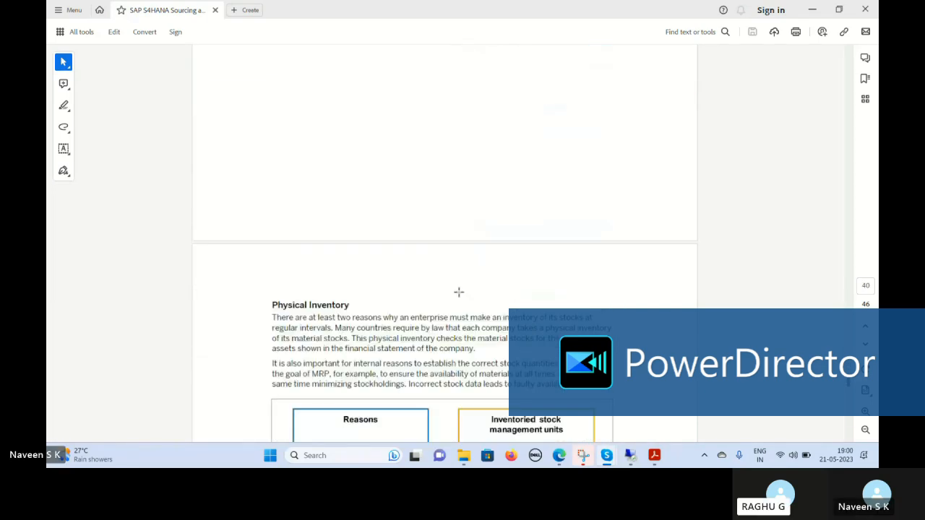
mouse_move(53, 466)
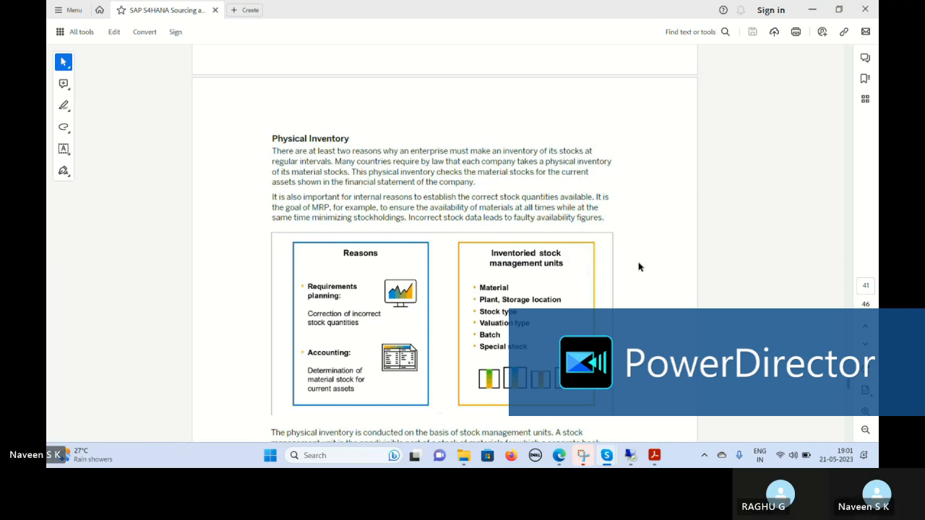
scroll(638, 266, "up", 10)
scroll(557, 289, "up", 2)
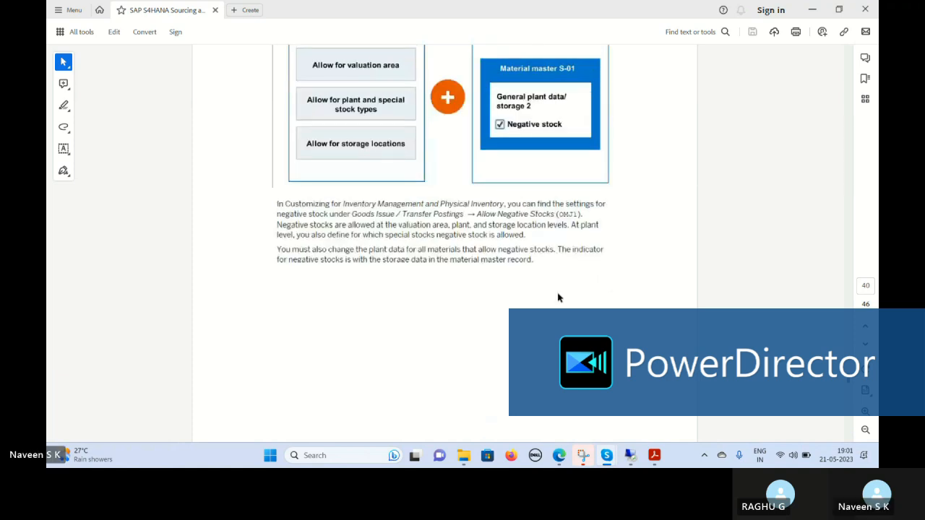
scroll(549, 318, "down", 5)
scroll(547, 312, "down", 6)
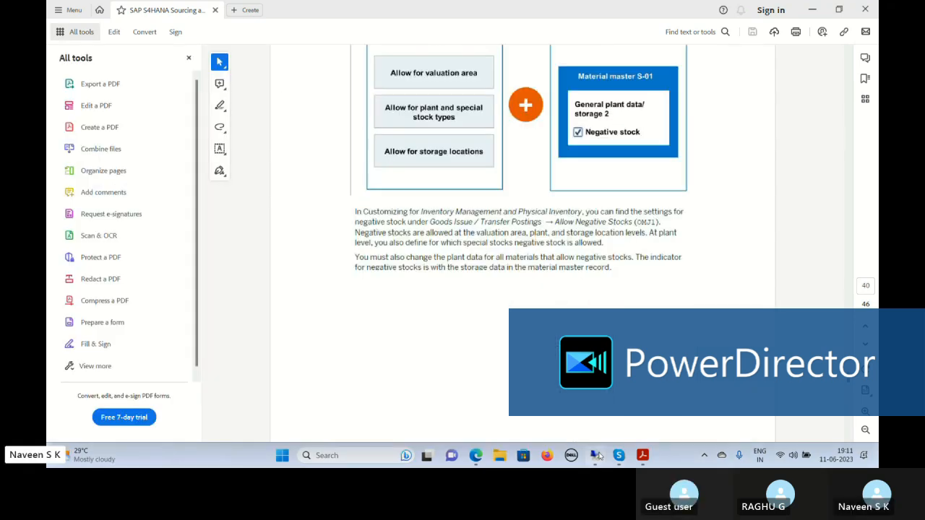
Step: Switch to the SAP remote session, bring up the Customizing: Execute Project window and open the SAP Reference IMG
left_click(595, 455)
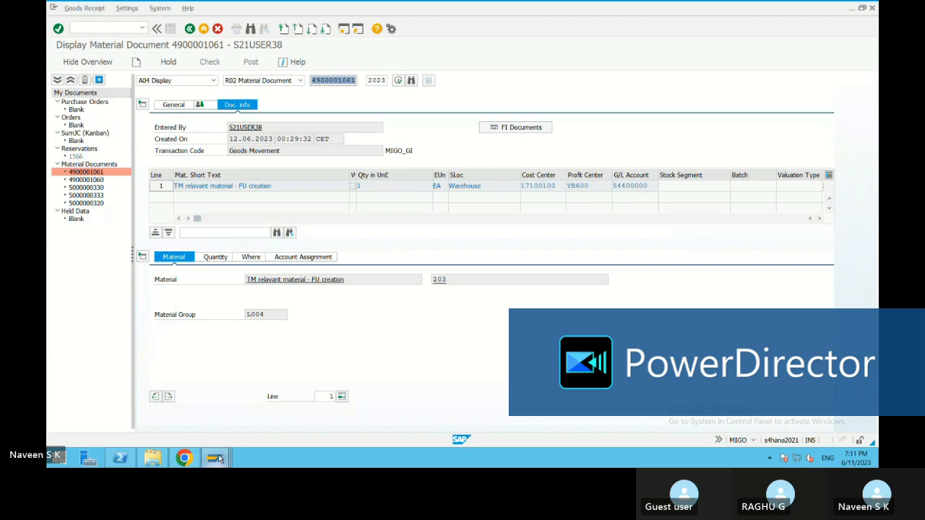
mouse_move(219, 458)
left_click(670, 403)
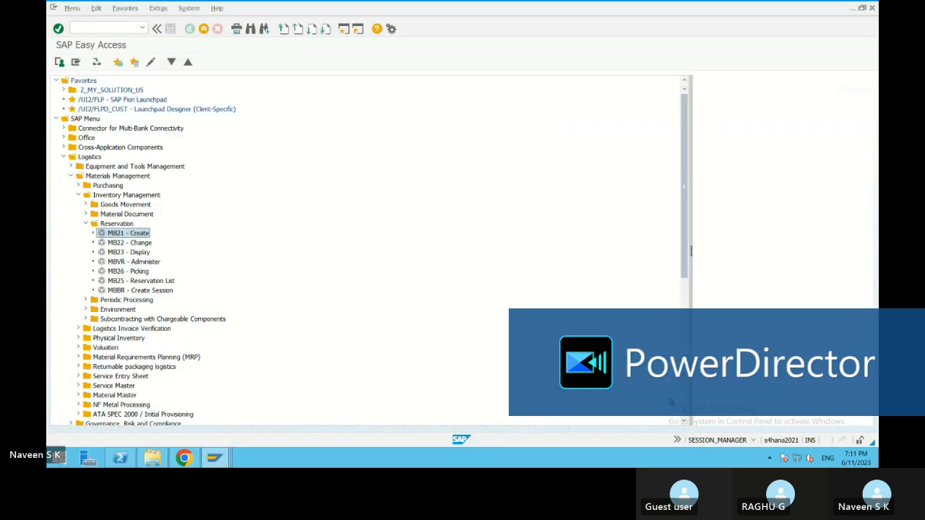
mouse_move(216, 458)
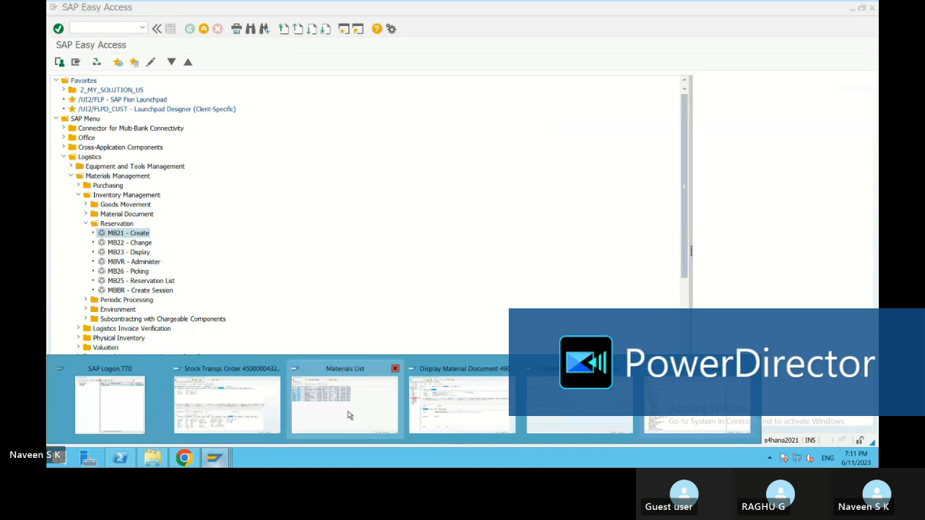
left_click(554, 420)
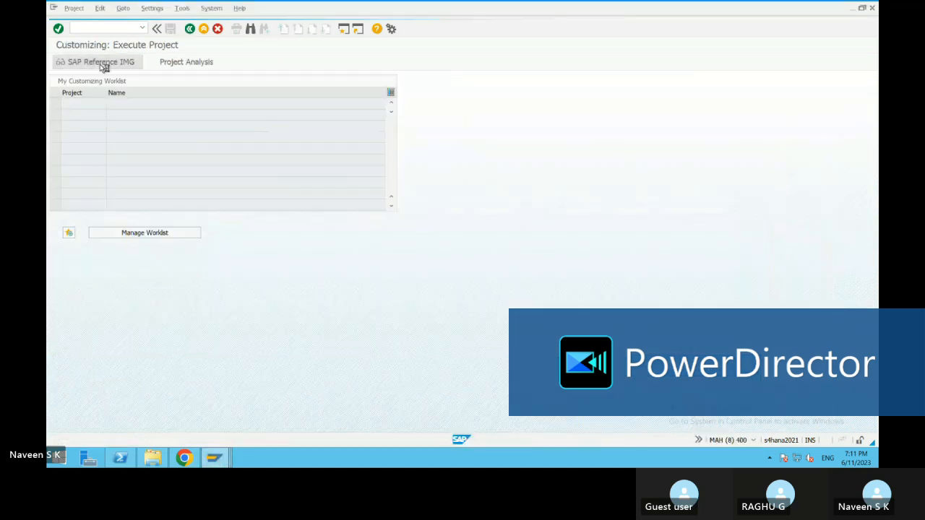
left_click(102, 63)
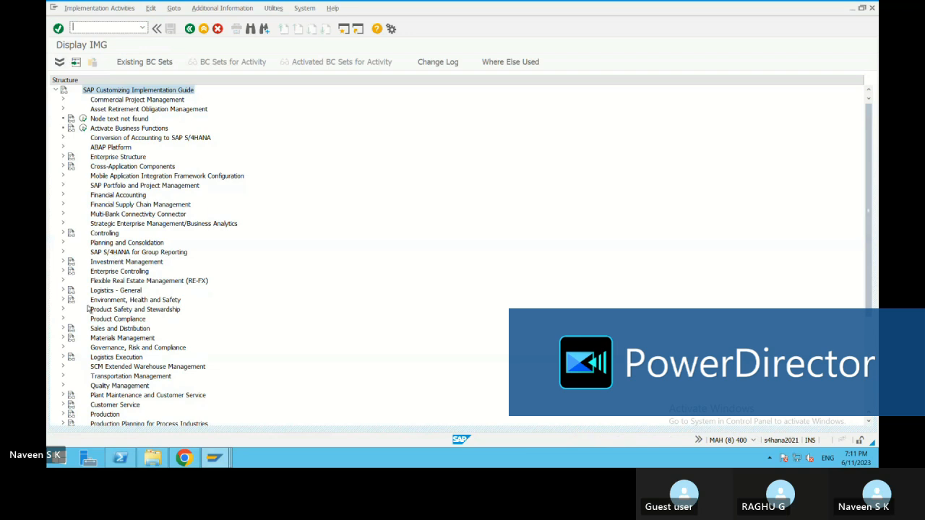
Step: Open the Allow Negative Stocks activity under Materials Management, Inventory Management and Physical Inventory, Goods Issue / Transfer Postings
left_click(63, 338)
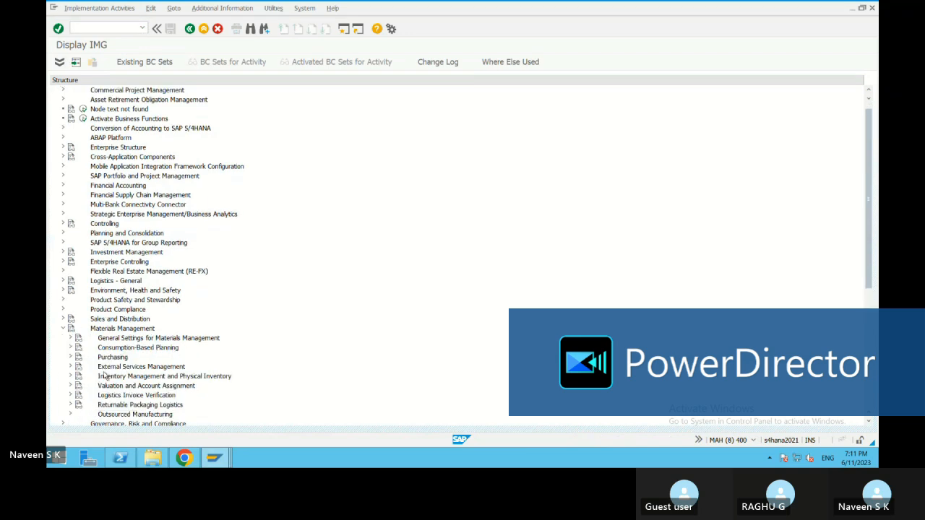
left_click(71, 376)
scroll(332, 309, "down", 8)
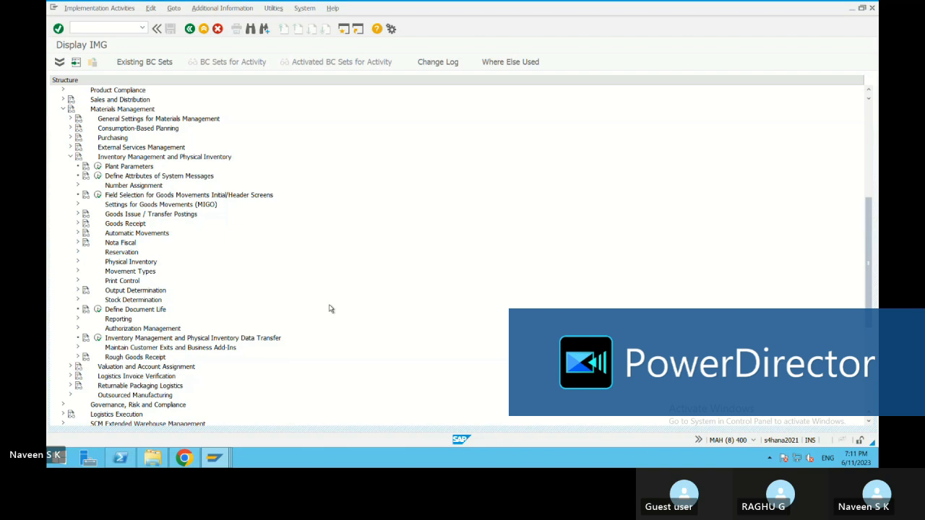
left_click(78, 214)
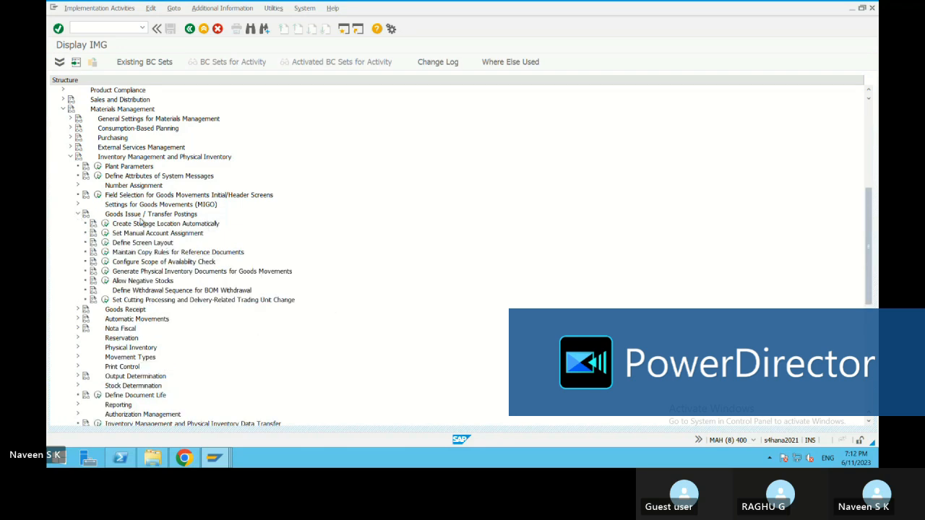
left_click(105, 282)
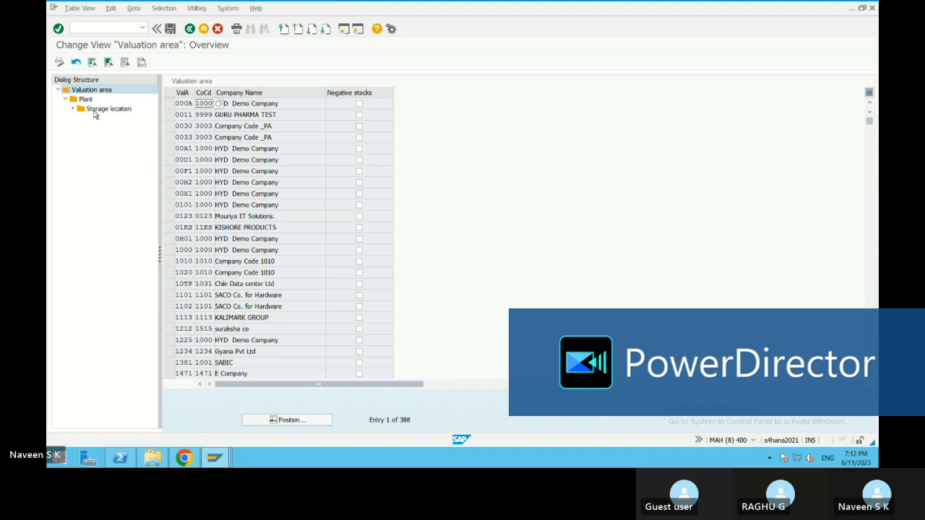
Step: Go through the Valuation area, Plant and Storage location levels of the negative stock settings, ending on Valuation area
left_click(108, 91)
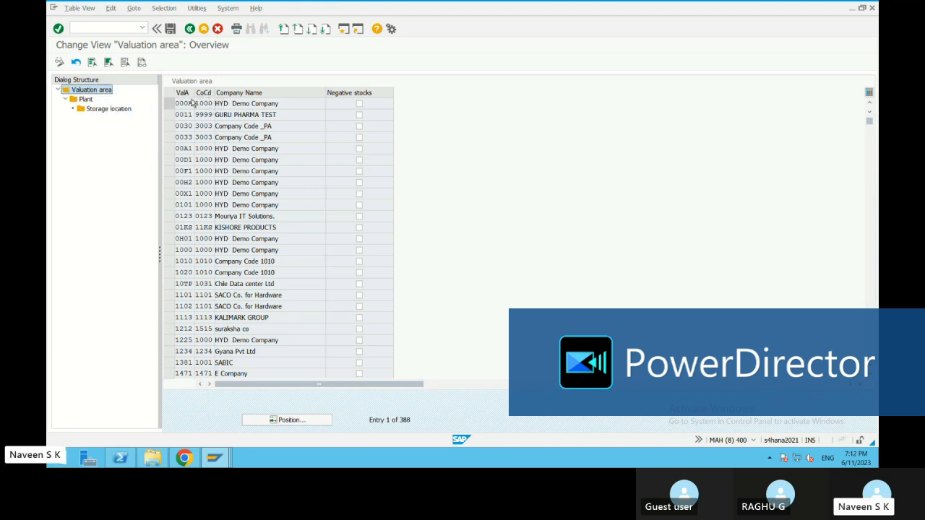
left_click(107, 110)
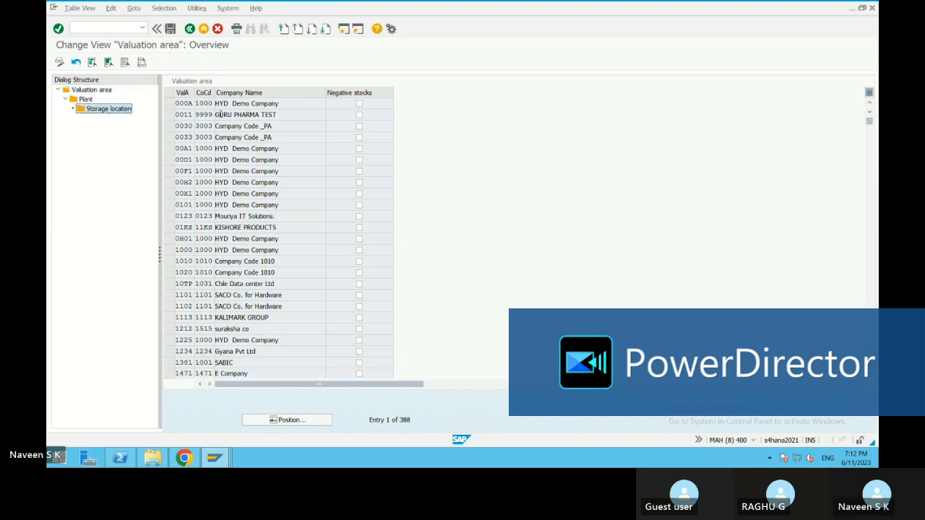
left_click(94, 93)
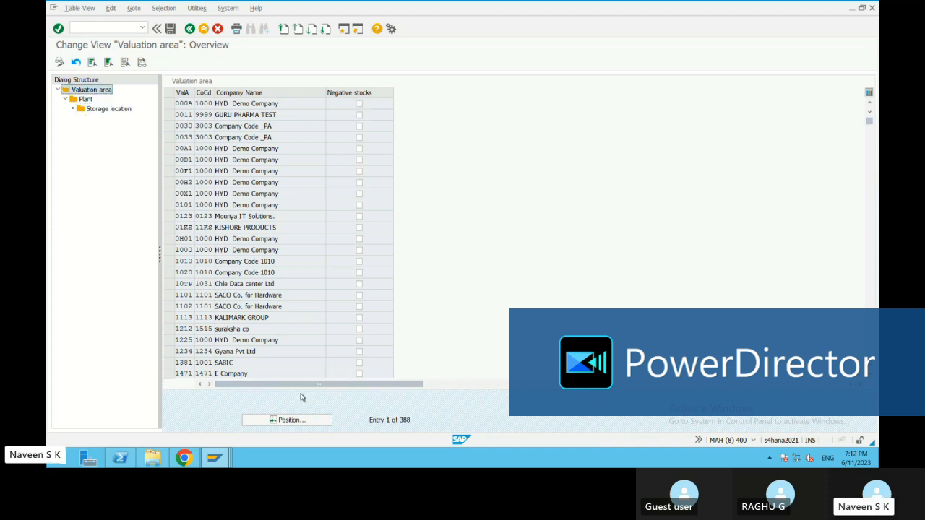
Step: Position the valuation area list at entry 1720
left_click(287, 419)
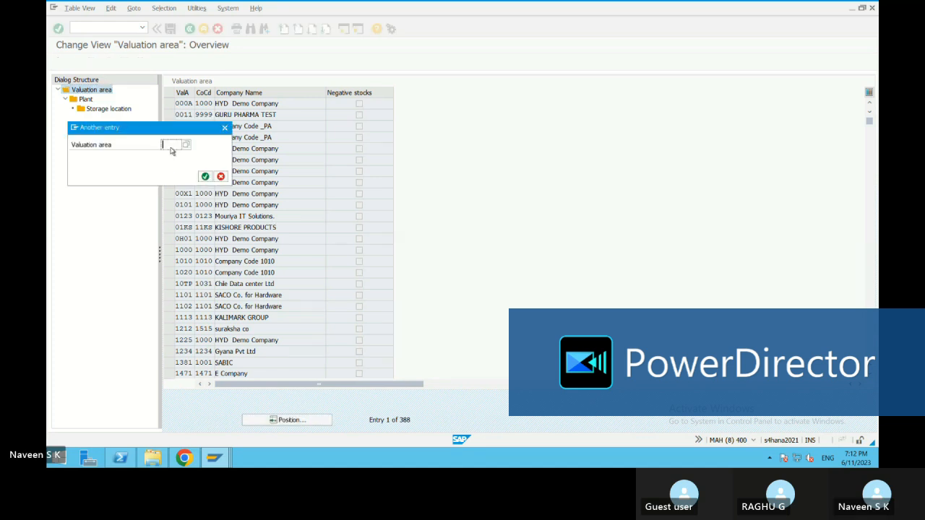
type("17")
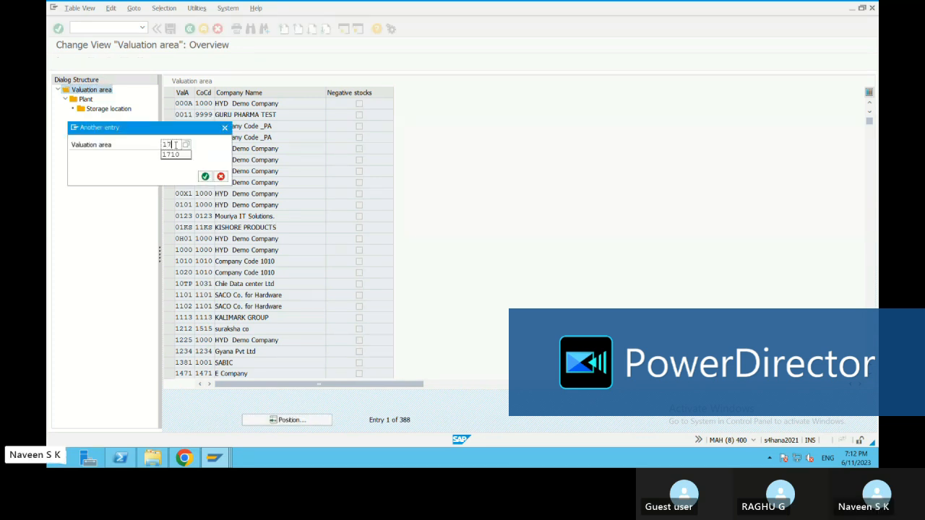
type("20")
left_click(206, 177)
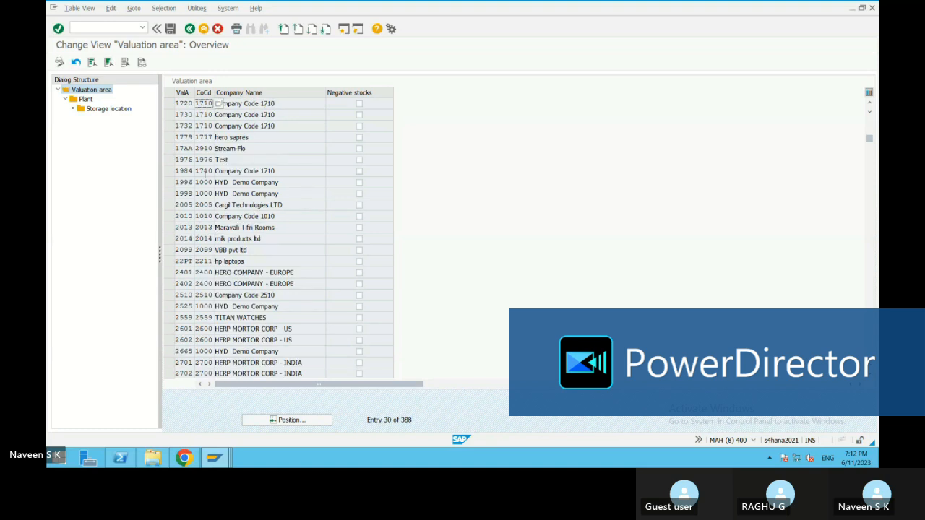
left_click(297, 103)
Step: Check the Materials List for plant 1720 and set the displayed material document's transaction to A07 Goods Issue
left_click(220, 456)
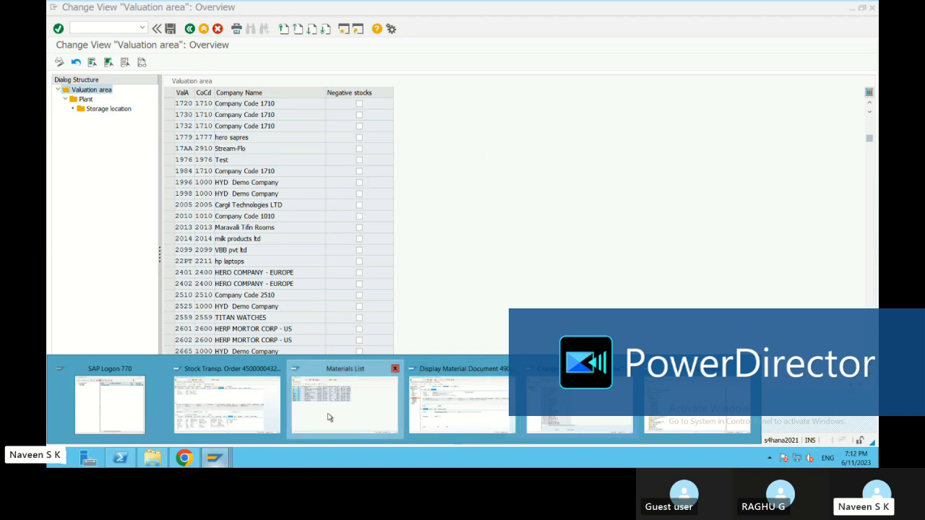
left_click(328, 418)
left_click(221, 458)
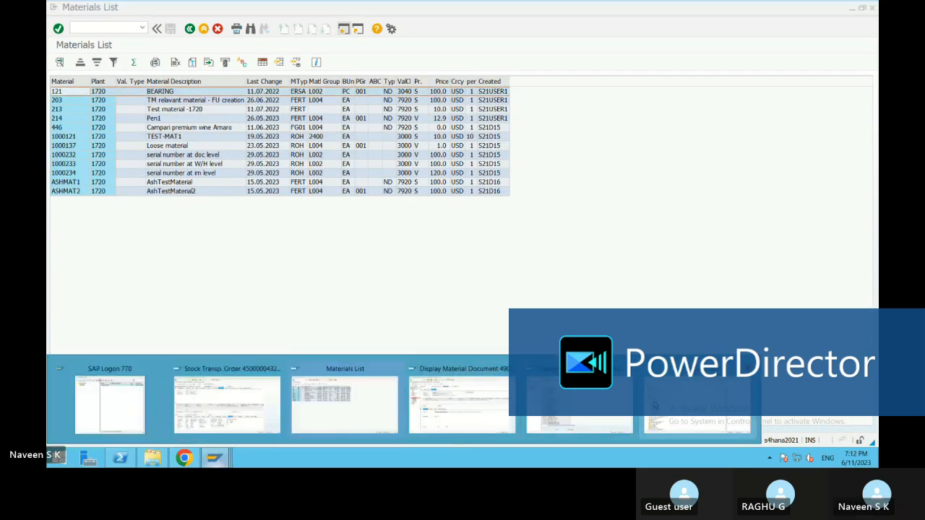
left_click(493, 413)
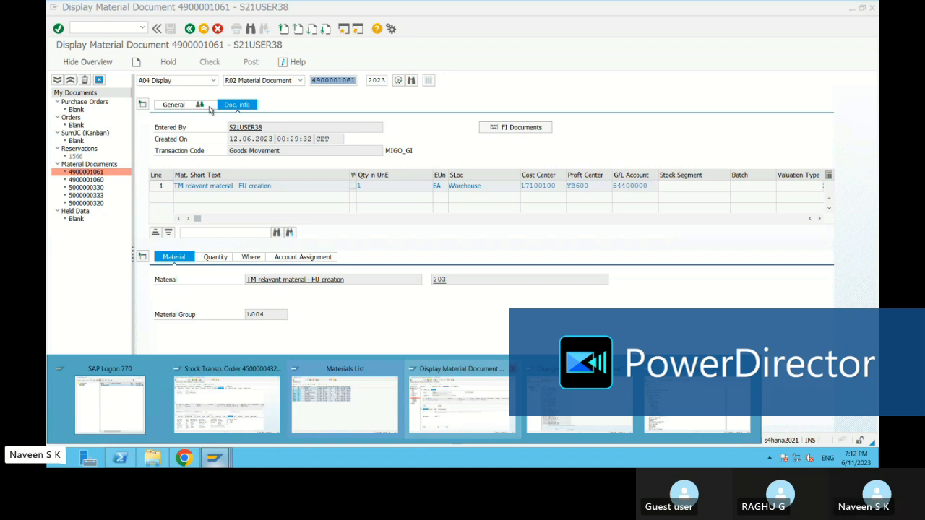
left_click(213, 81)
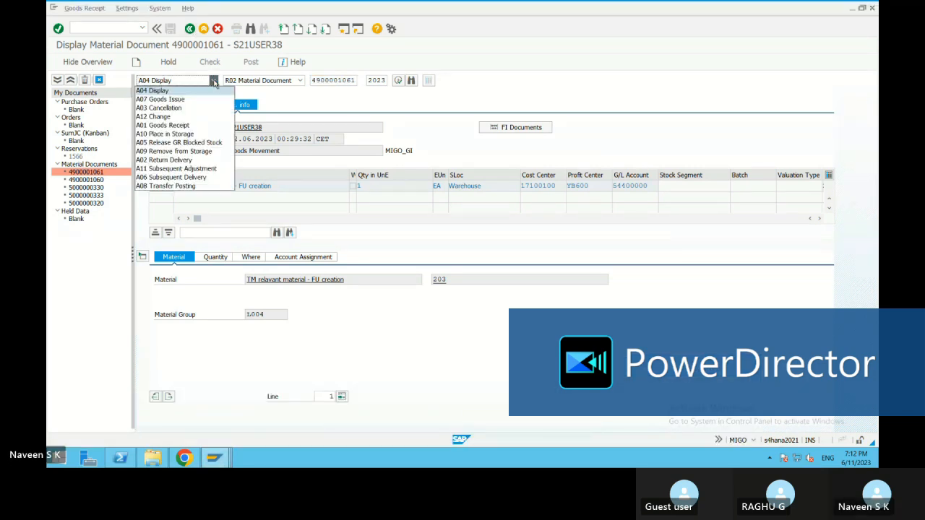
left_click(163, 99)
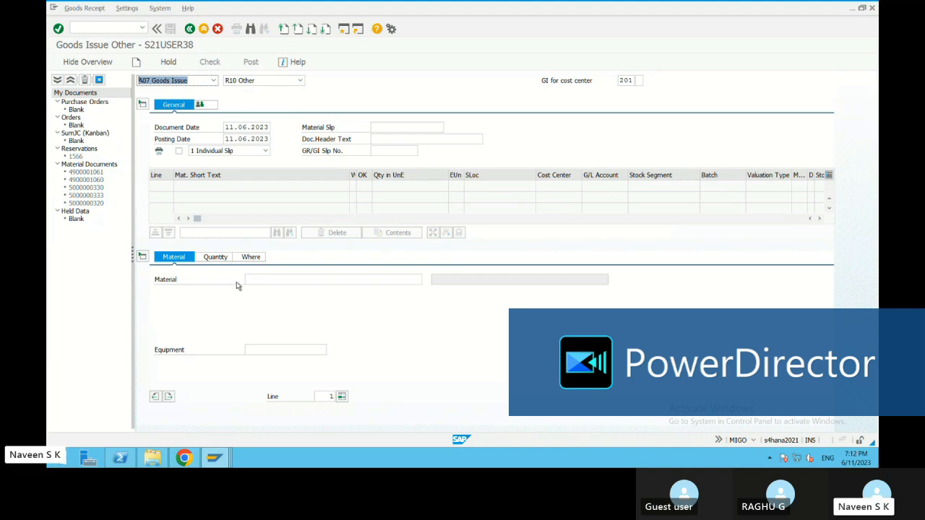
Step: Enter material 121 with a quantity of 1 in the goods issue for cost center
left_click(269, 279)
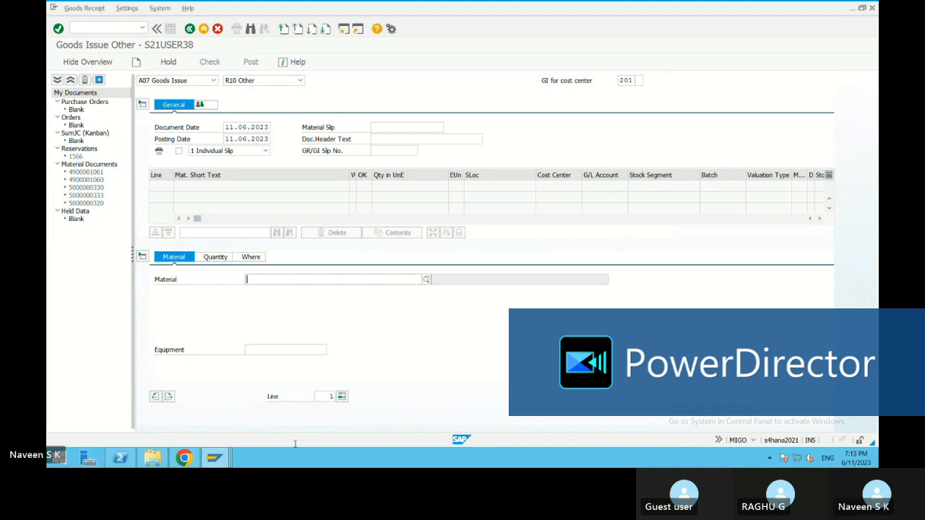
left_click(215, 459)
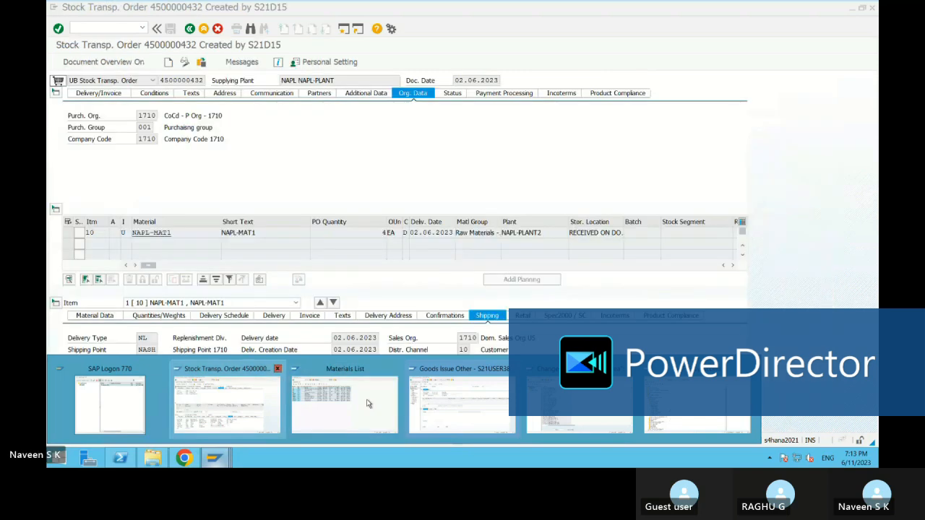
left_click(462, 404)
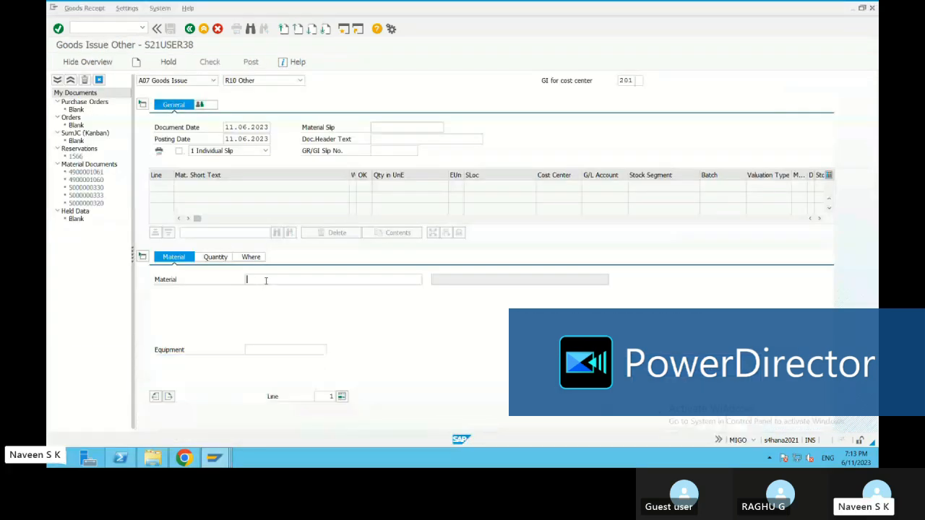
type("12")
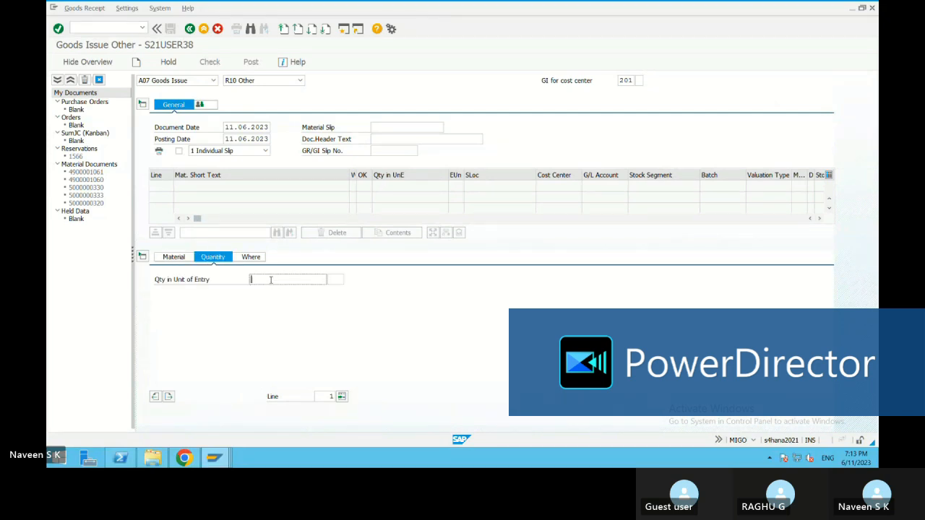
type("1")
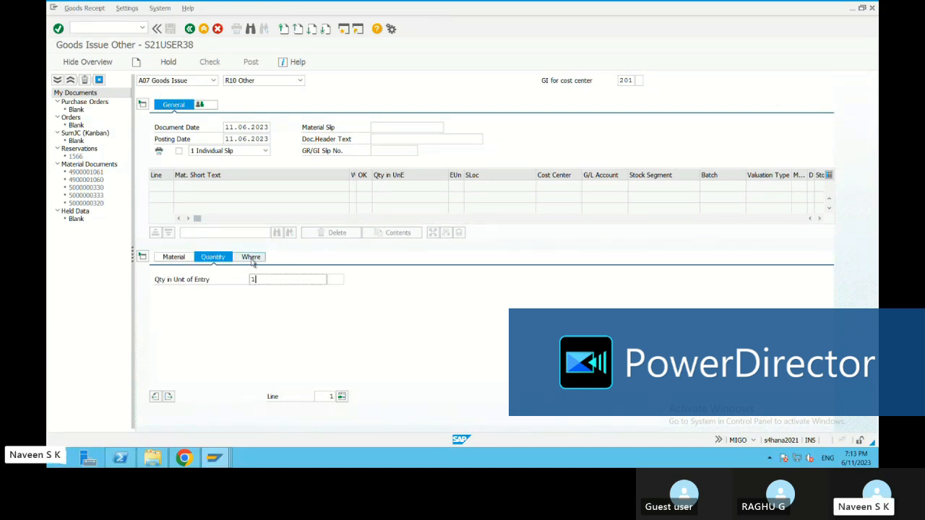
Step: Set the goods issue item's plant to 1720 and its storage location to 176S
left_click(251, 258)
left_click(267, 304)
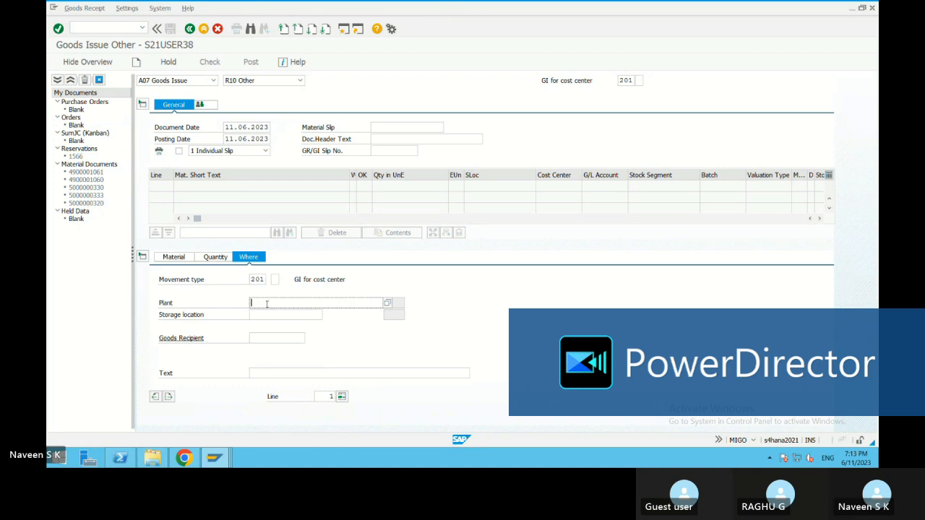
type("1")
left_click(265, 314)
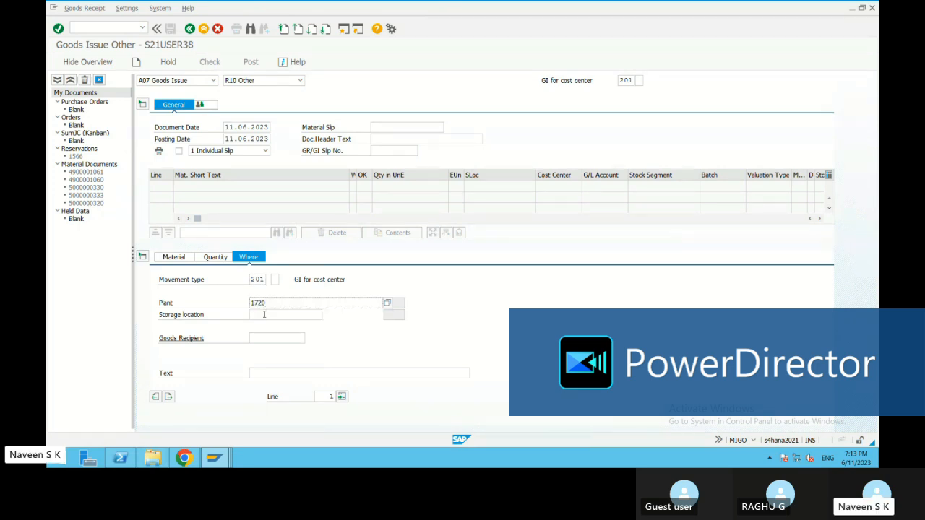
left_click(264, 314)
type("1")
left_click(264, 323)
key("Return")
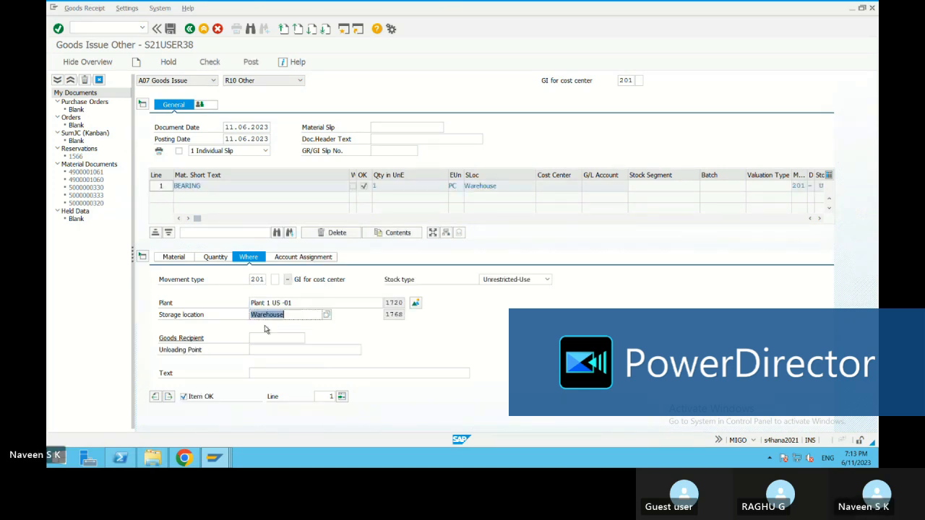
Step: Look at the stock overview of material 121 in plant 1720 and return to the goods issue
left_click(415, 305)
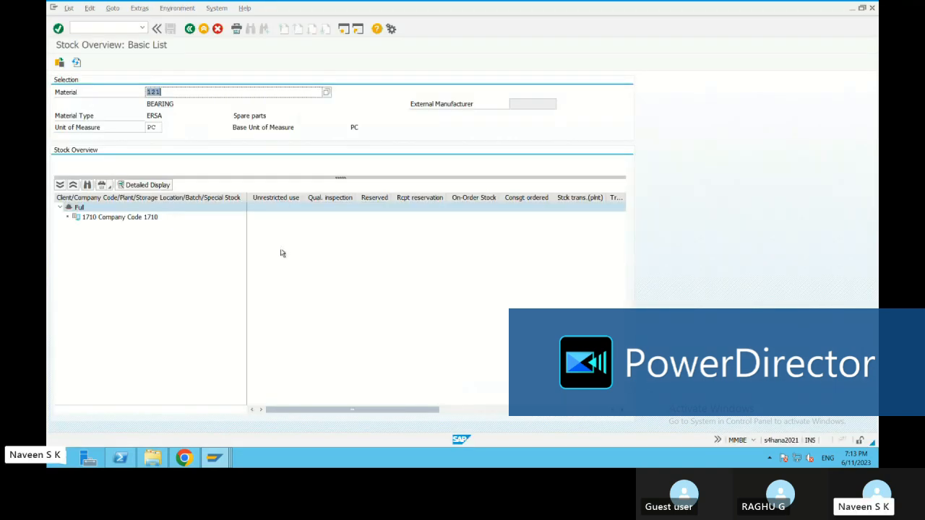
left_click(190, 29)
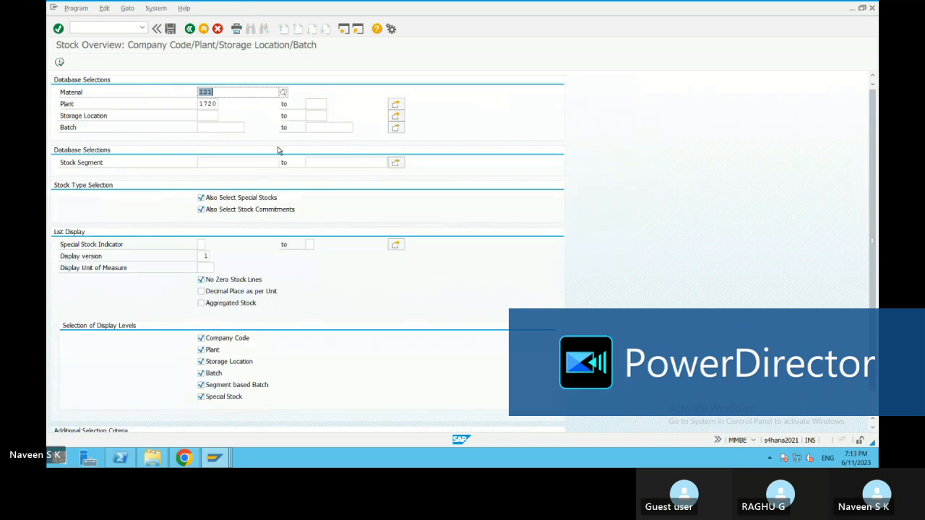
left_click(189, 29)
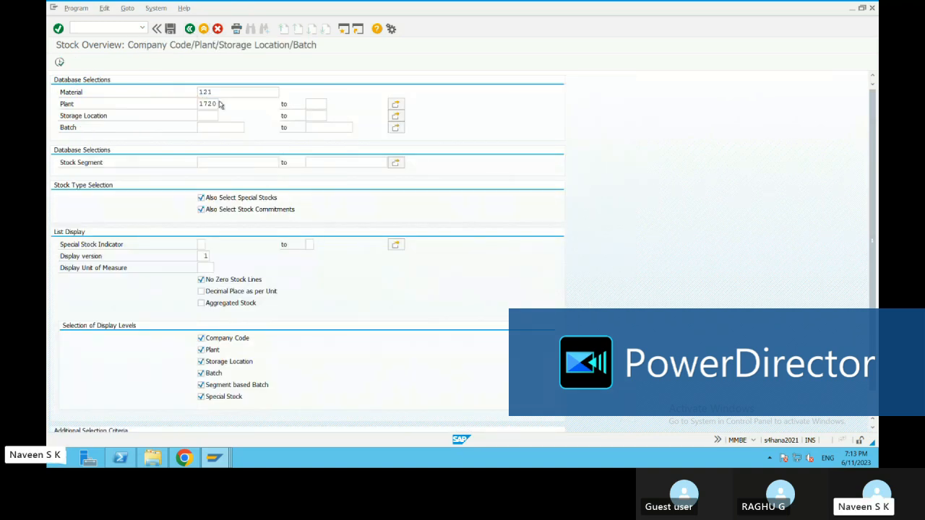
Step: Check the goods issue and assign cost center 17100100 to the item
left_click(210, 62)
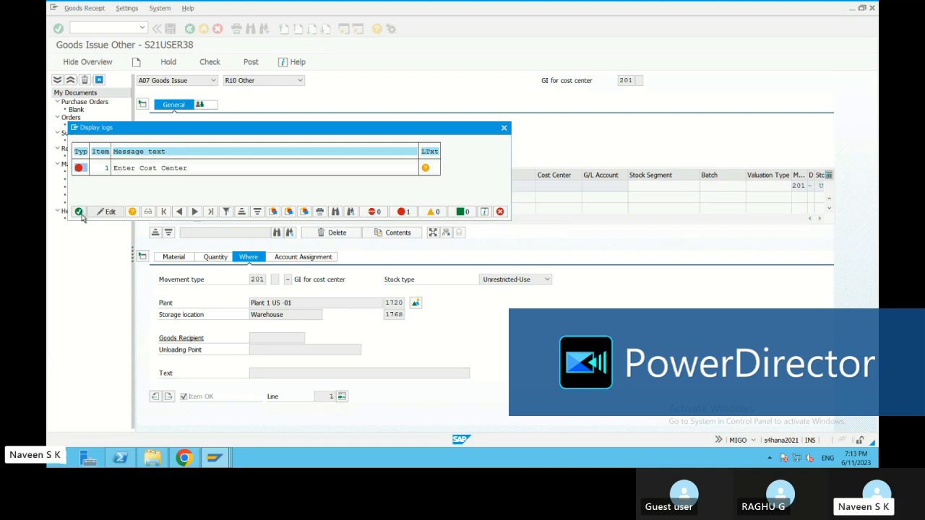
left_click(78, 211)
left_click(304, 257)
left_click(245, 303)
left_click(251, 314)
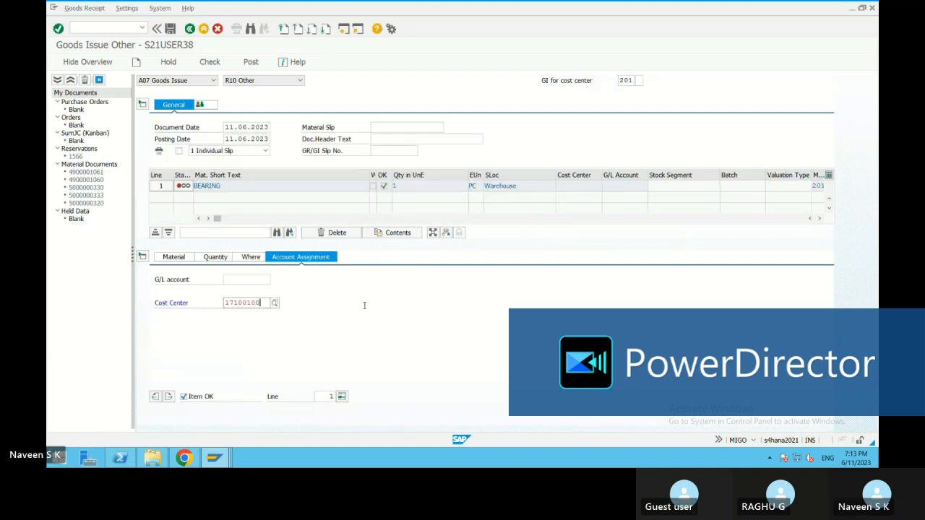
Step: Check the goods issue with its cost center and discard the document without saving
left_click(209, 62)
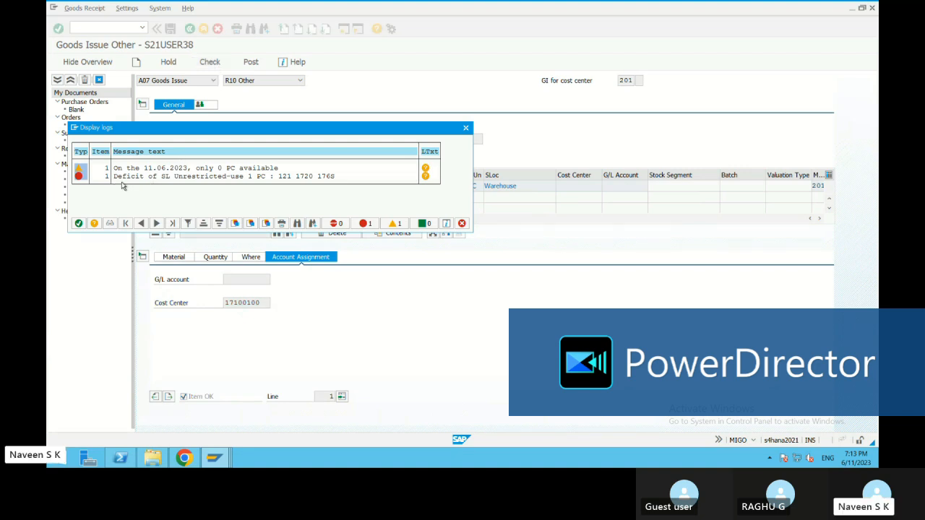
left_click(465, 128)
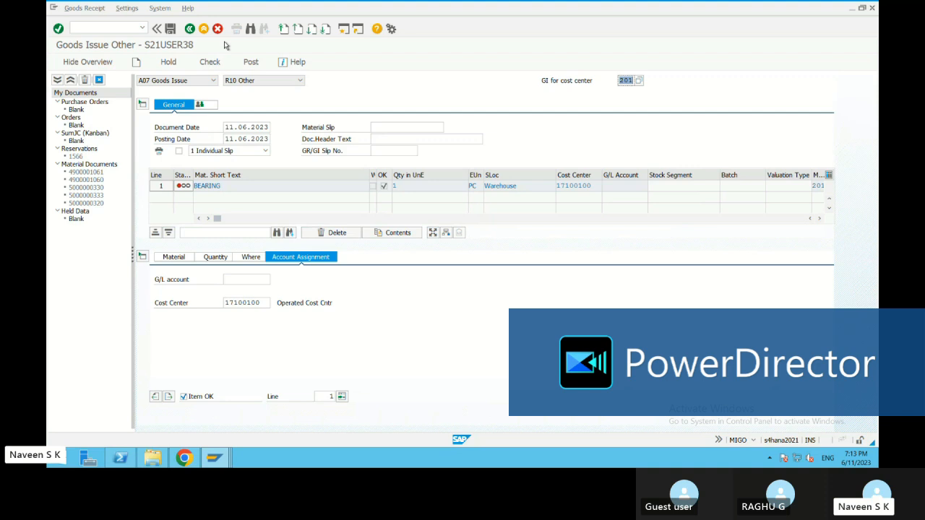
left_click(217, 29)
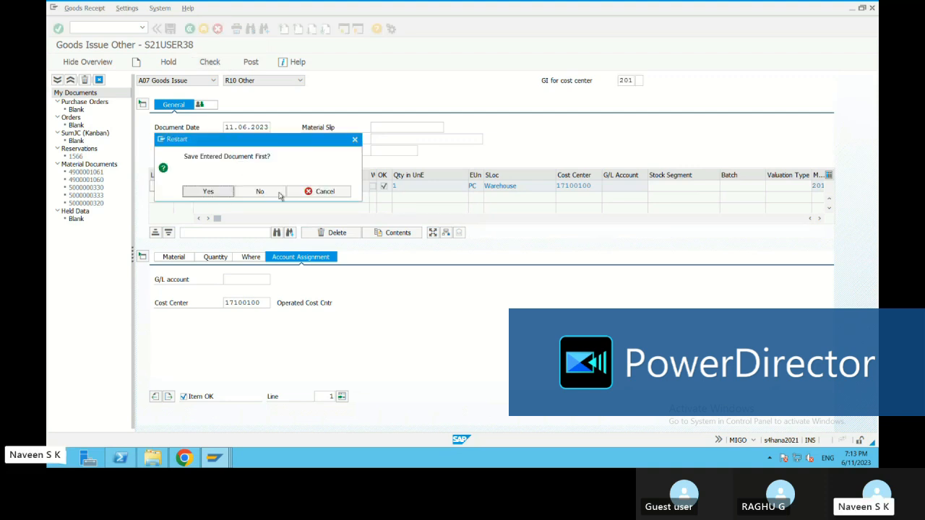
left_click(261, 193)
left_click(137, 62)
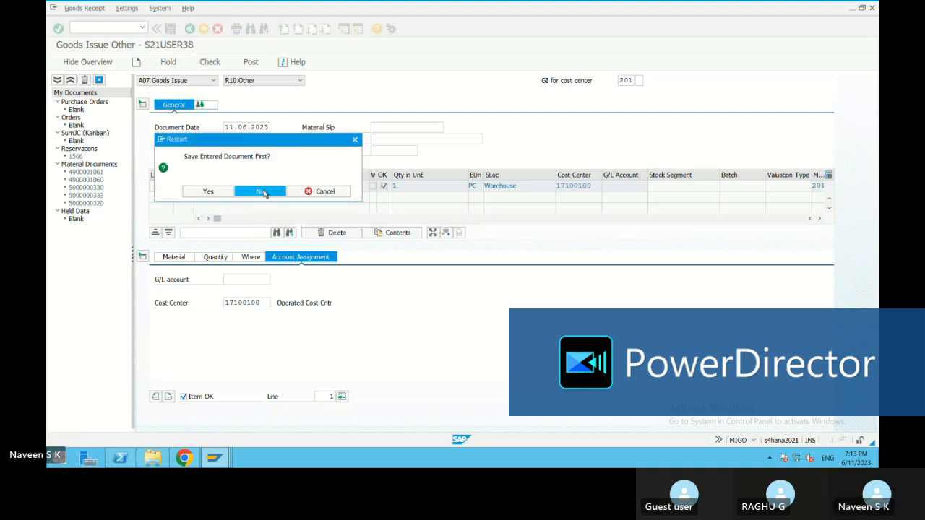
left_click(261, 192)
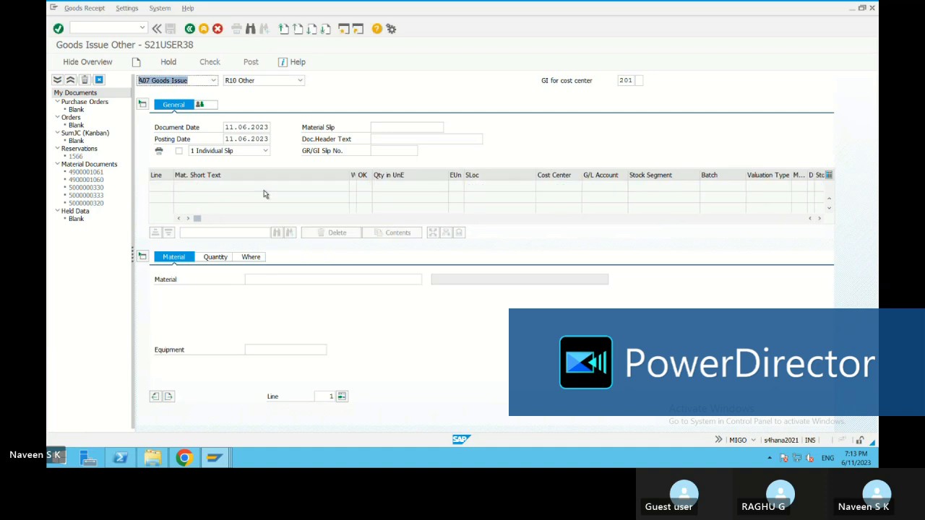
Step: Switch to the negative stock settings and allow negative stocks for valuation area 1720
left_click(220, 461)
left_click(334, 404)
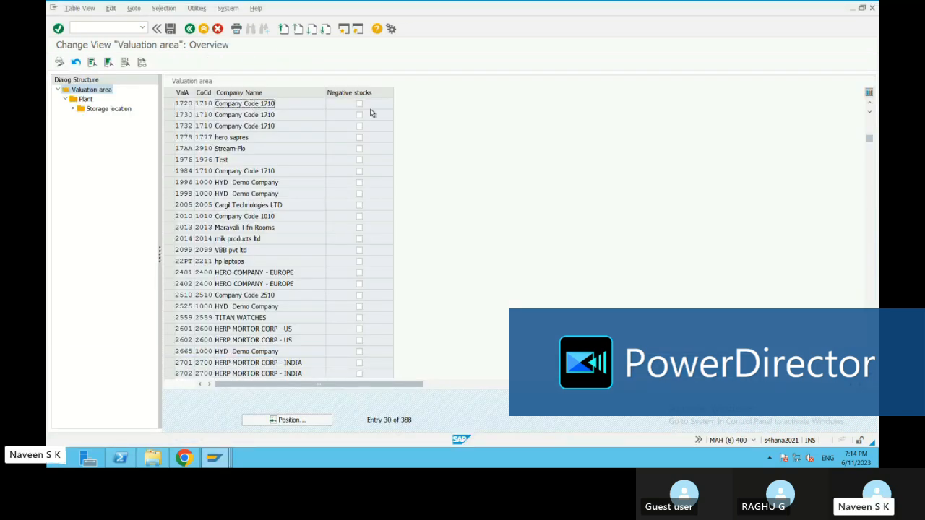
left_click(359, 104)
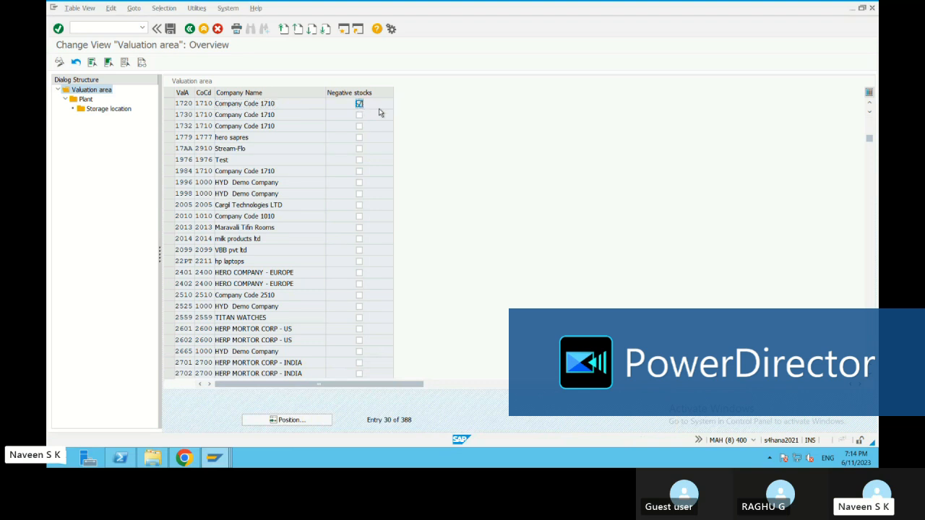
Step: Open the storage locations of plant 1720, allow negative stocks for storage location 176S and save the settings
double_click(85, 99)
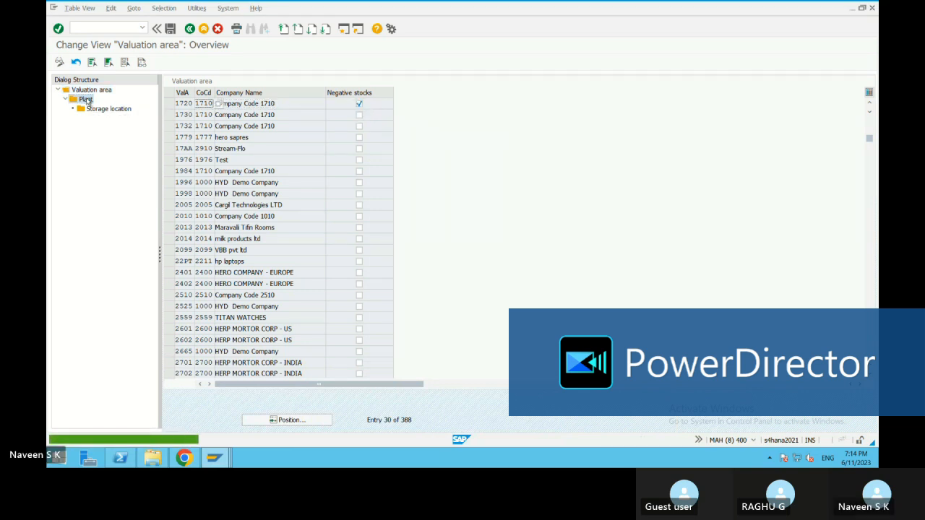
left_click(168, 104)
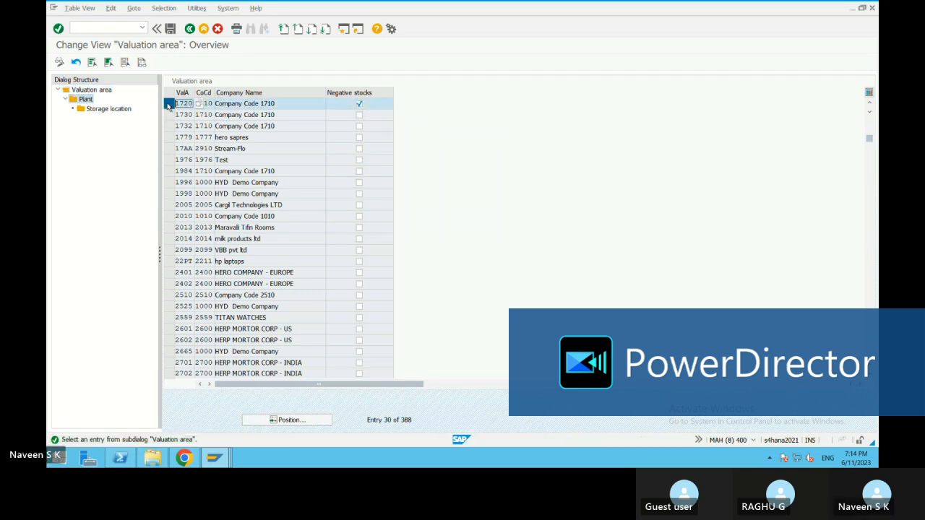
double_click(83, 99)
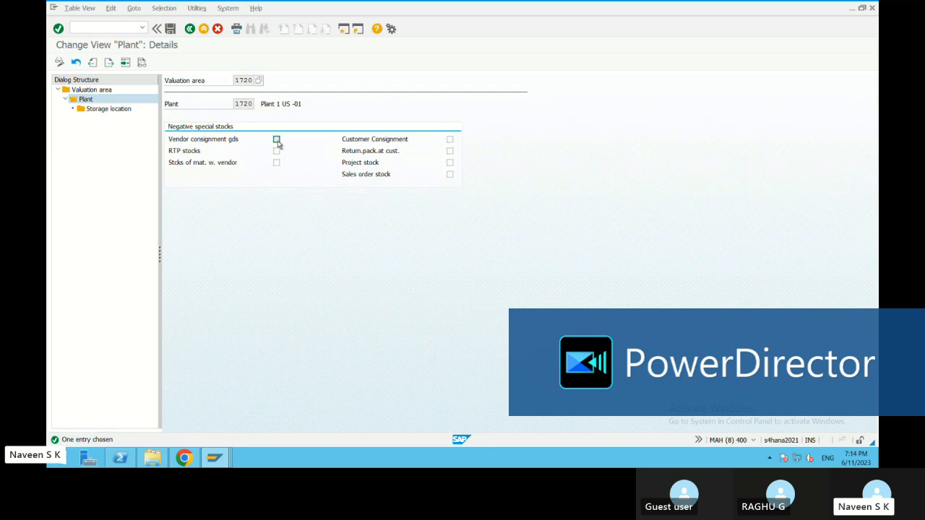
double_click(118, 112)
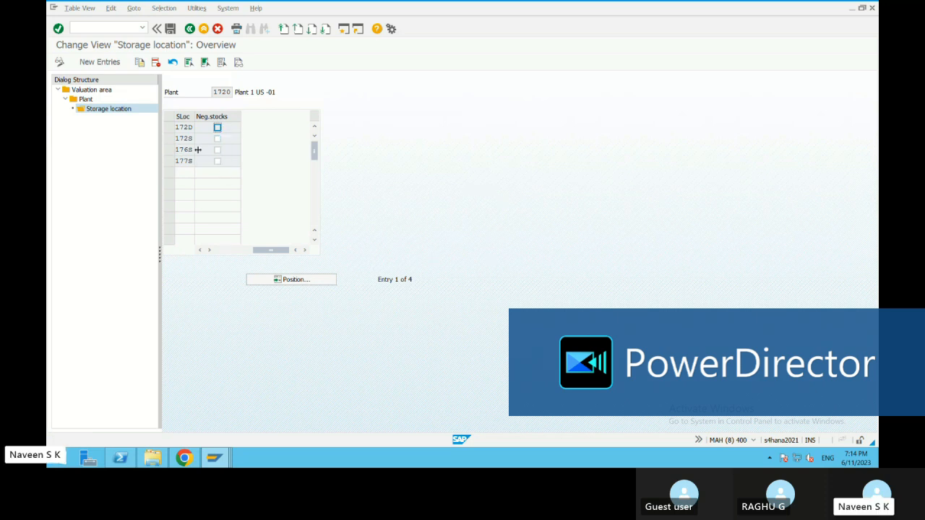
left_click(217, 150)
left_click(171, 29)
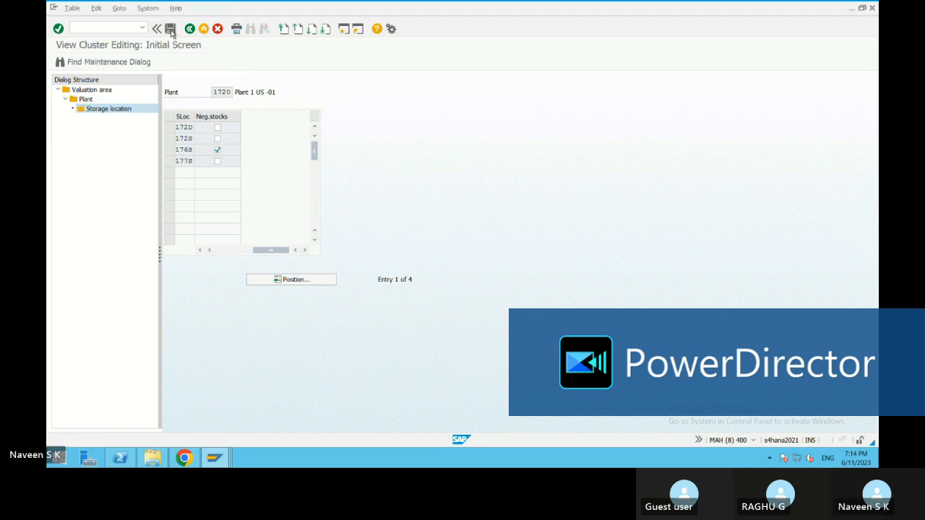
left_click(218, 179)
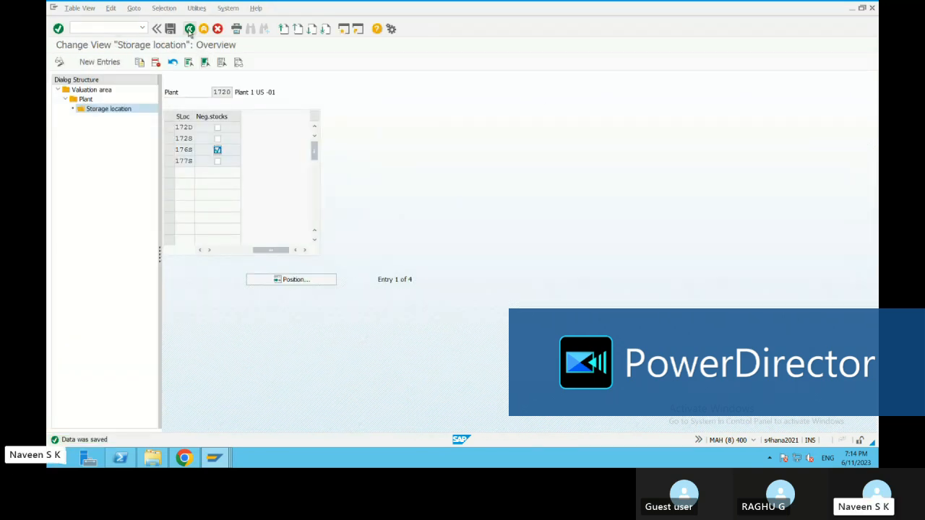
Step: Go back through the plant and valuation area levels for 1720 and leave the Allow Negative Stocks activity
left_click(90, 101)
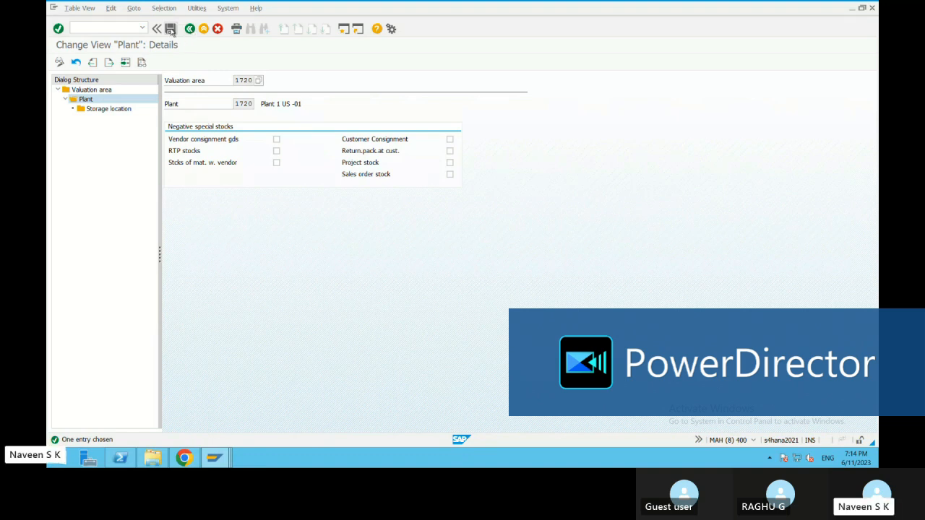
left_click(190, 29)
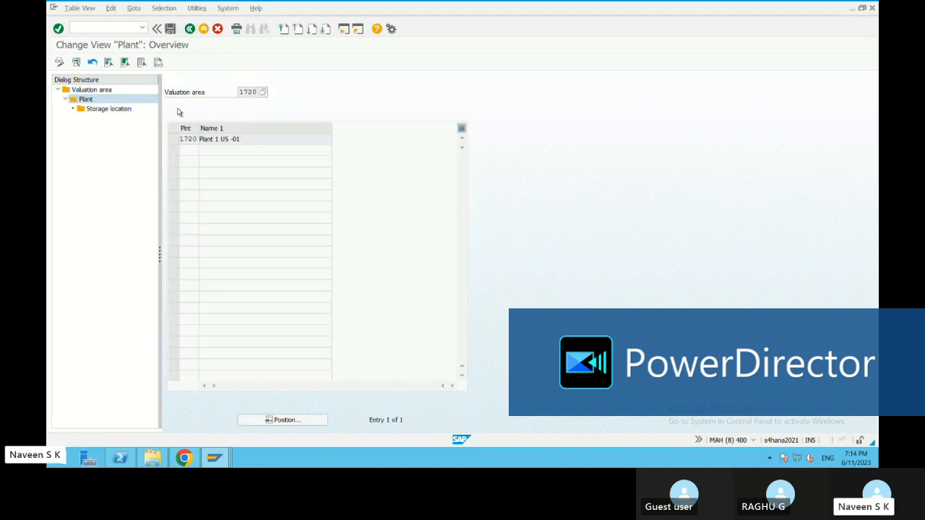
double_click(97, 91)
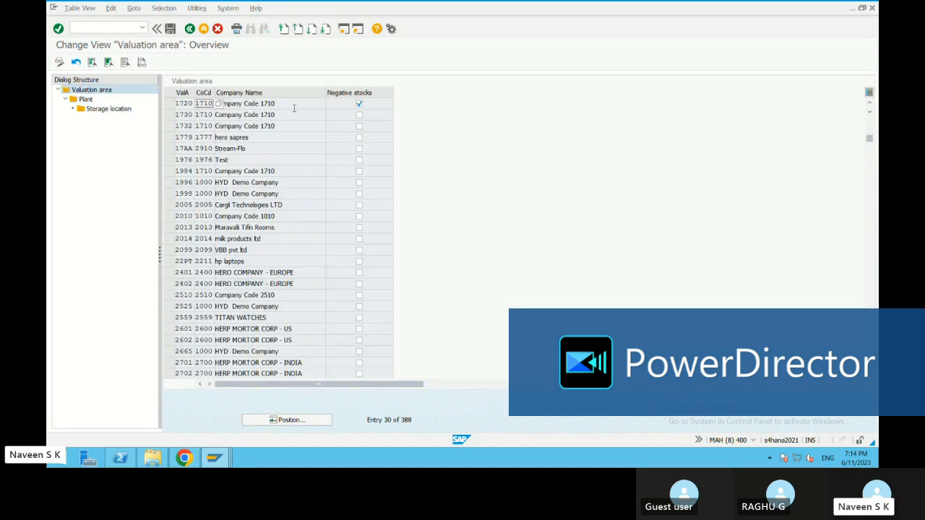
left_click(189, 29)
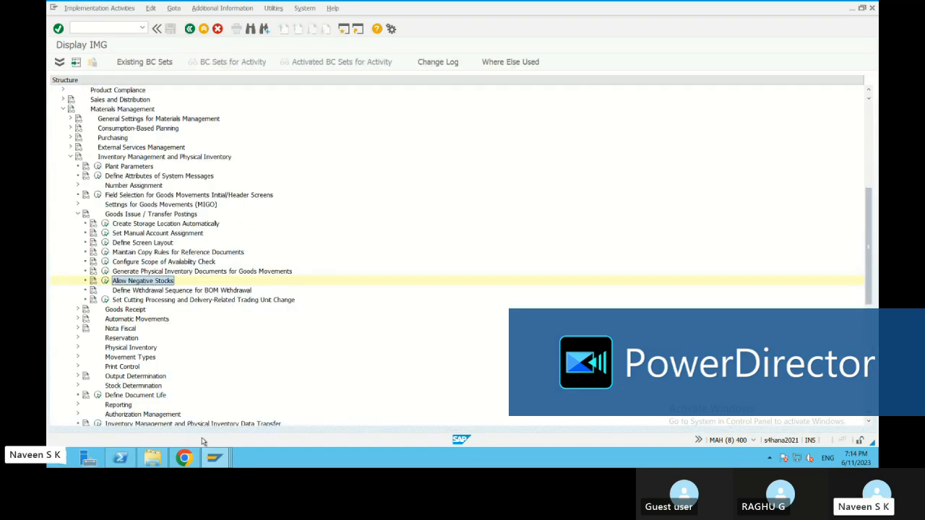
Step: Switch to the goods issue session and restart the MIGO transaction
left_click(212, 458)
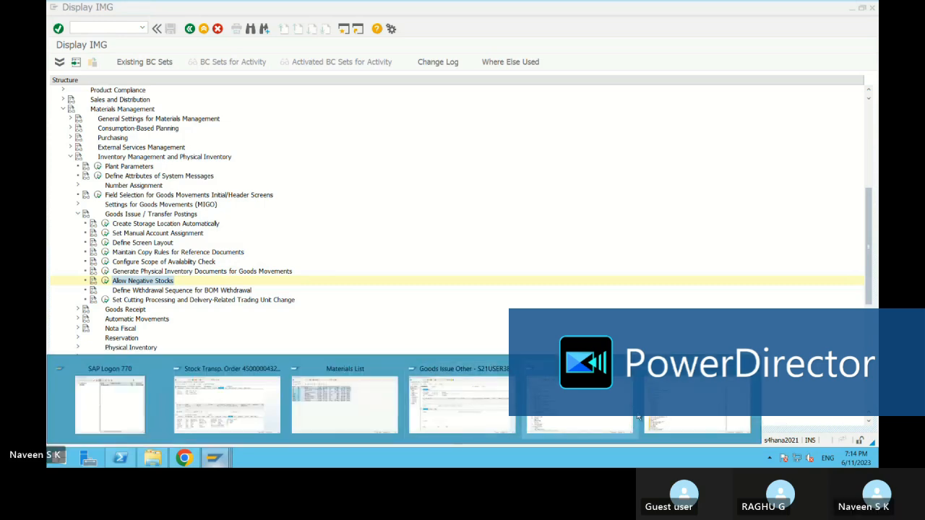
left_click(477, 419)
left_click(189, 29)
left_click(143, 27)
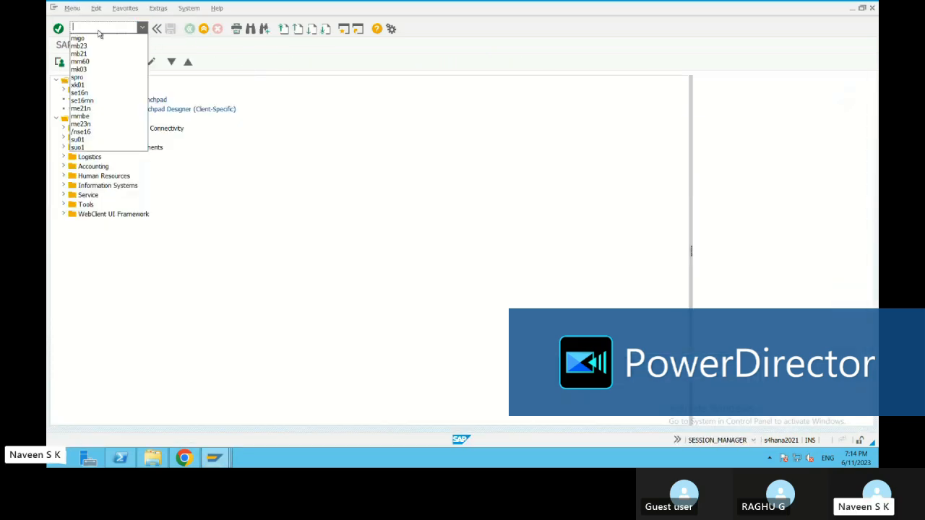
left_click(90, 38)
key("Return")
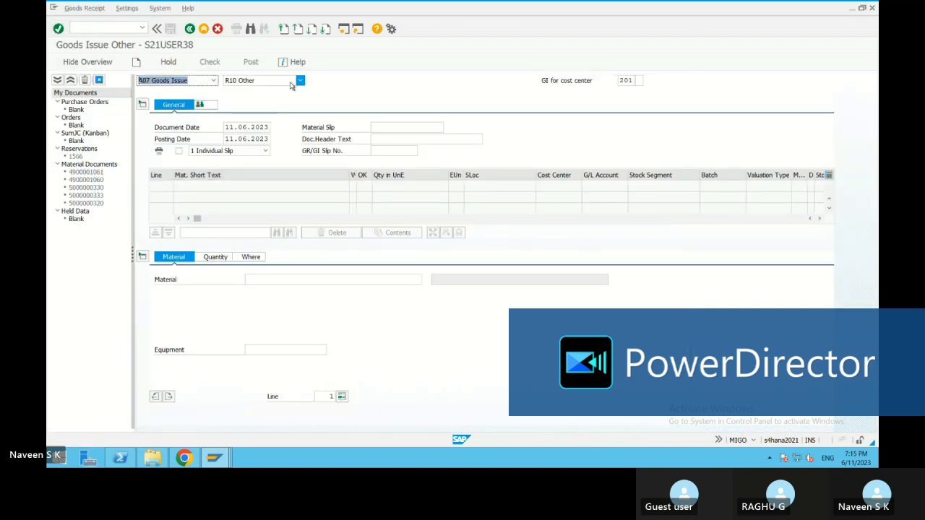
Step: Enter material 121 with a quantity of 1 in the new goods issue
left_click(266, 280)
type("121")
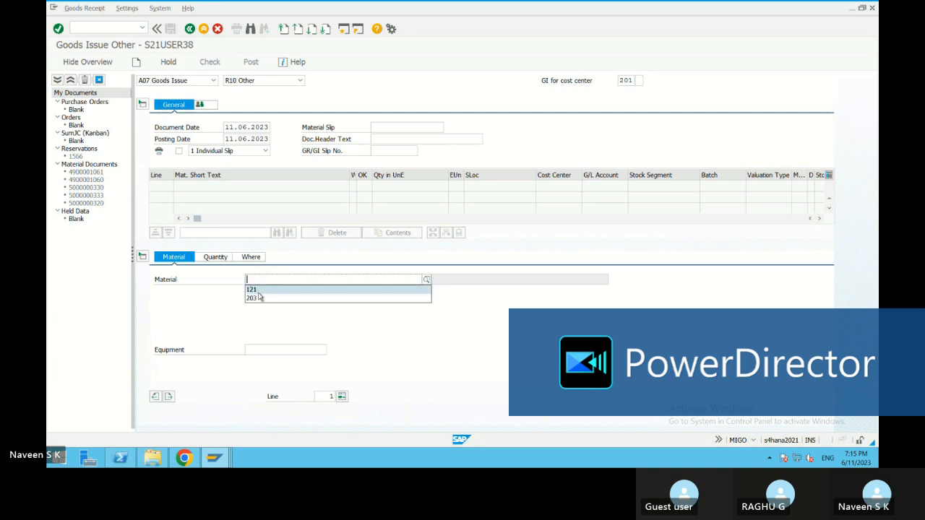
left_click(214, 259)
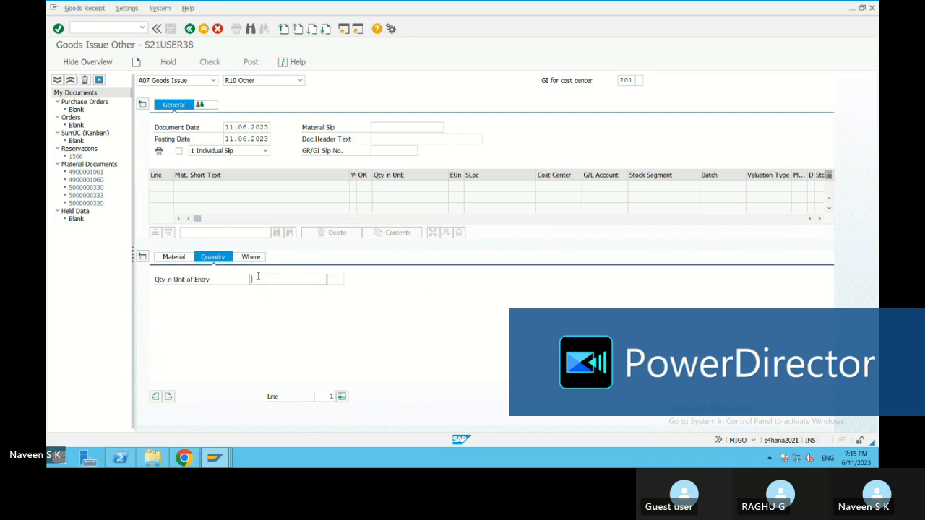
type("1")
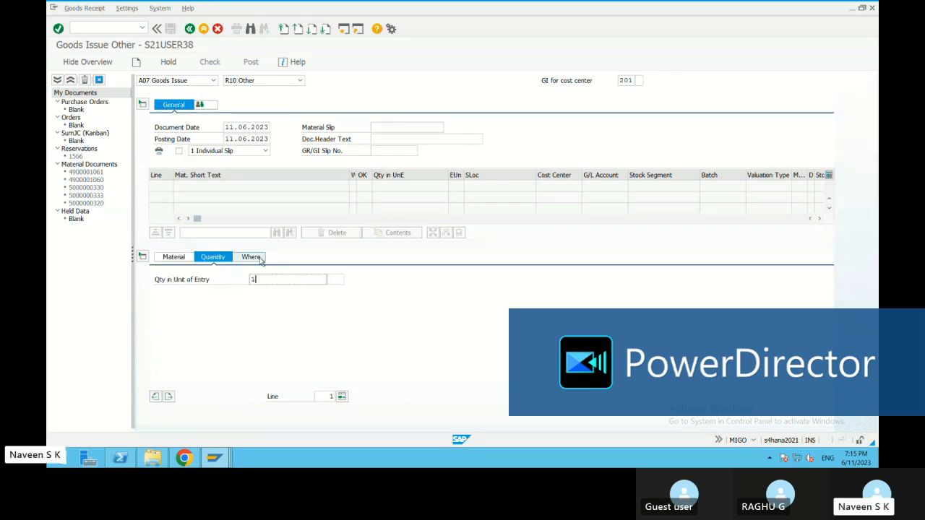
Step: Keep material 121 and enter plant 1720 and storage location 176S for the goods issue item
left_click(260, 259)
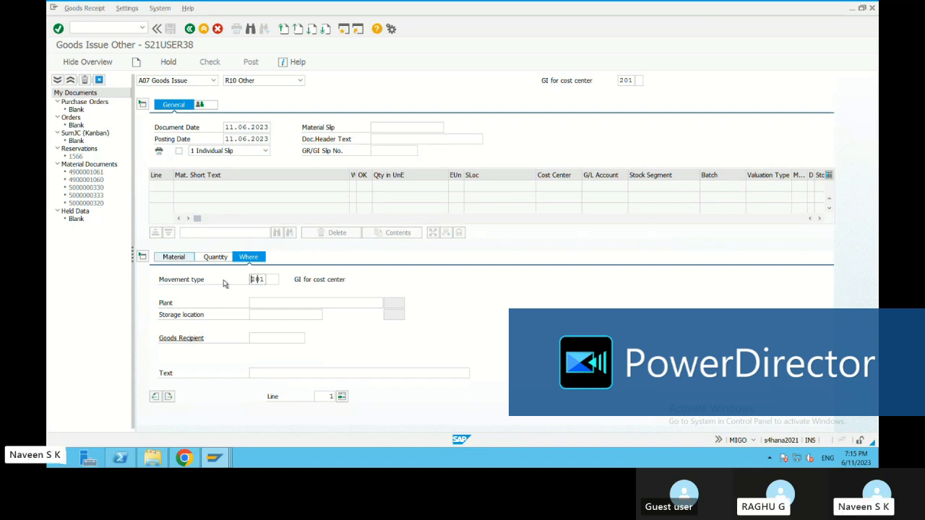
left_click(174, 256)
left_click(257, 279)
type("121")
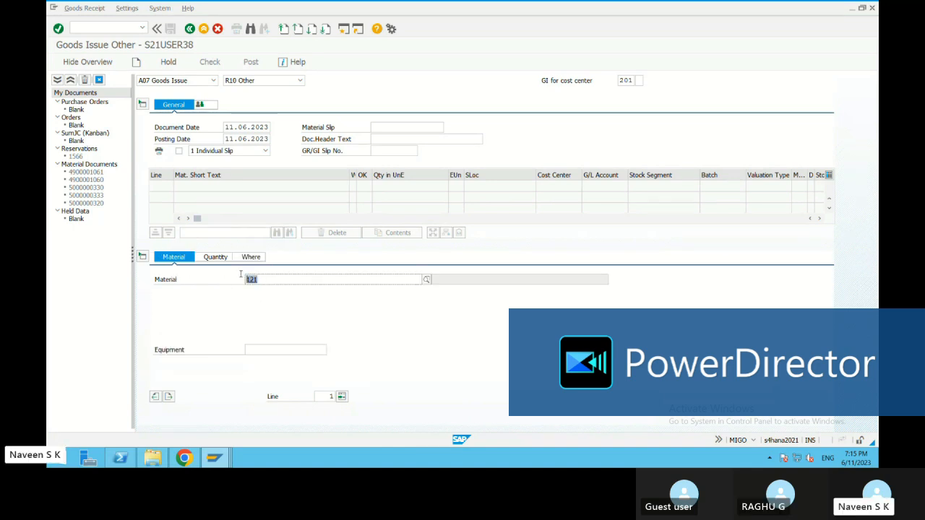
left_click(260, 258)
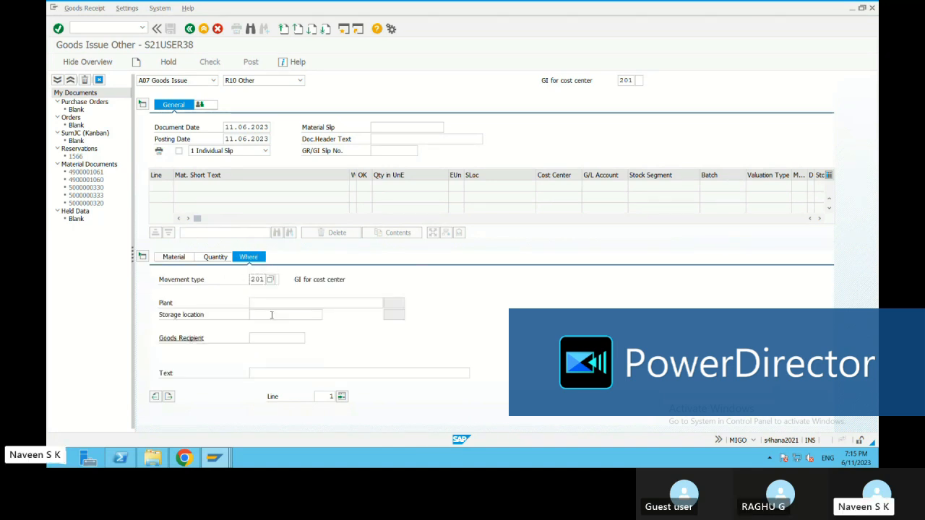
left_click(273, 304)
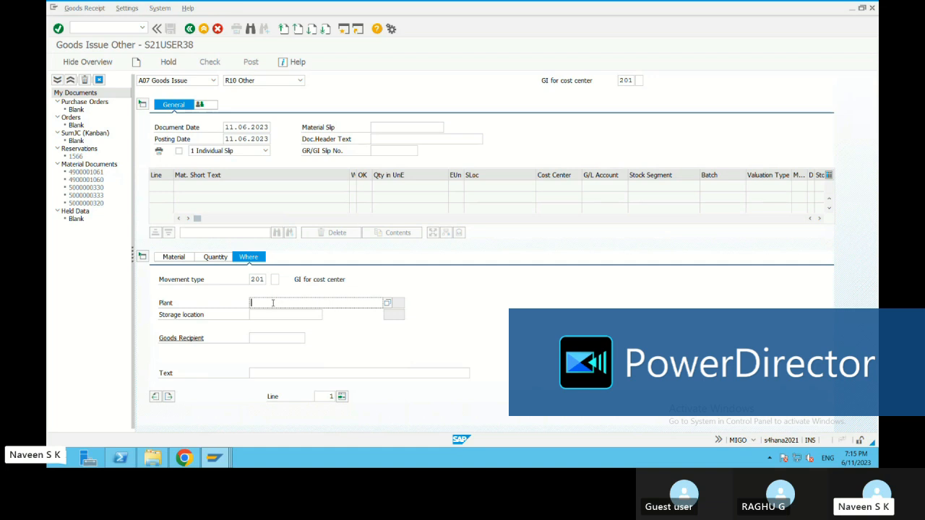
left_click(265, 315)
left_click(266, 315)
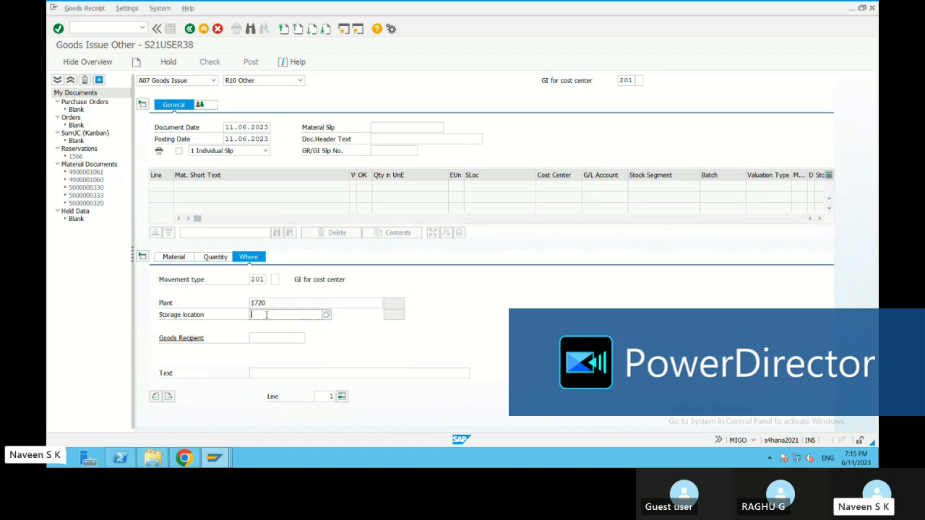
left_click(267, 323)
key("Return")
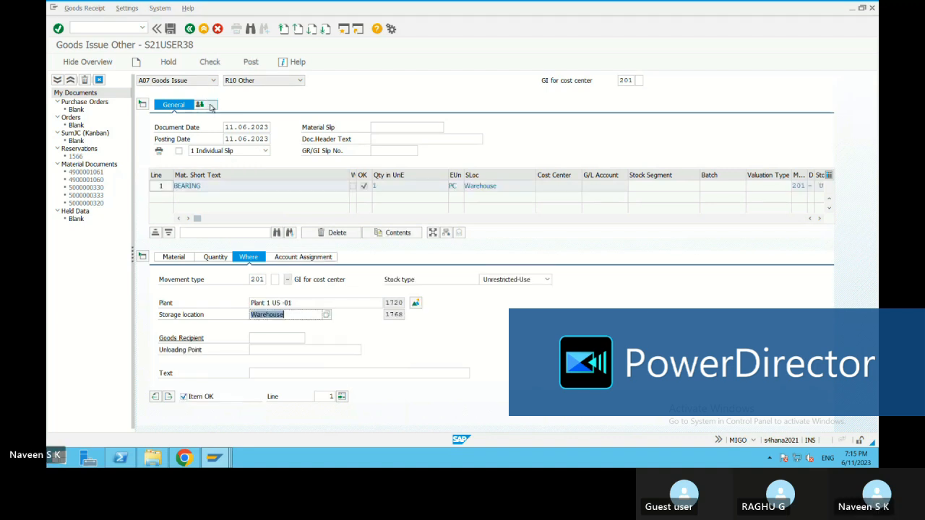
Step: Check the goods issue, assign the item to cost center 17100100 and run the check again
left_click(210, 63)
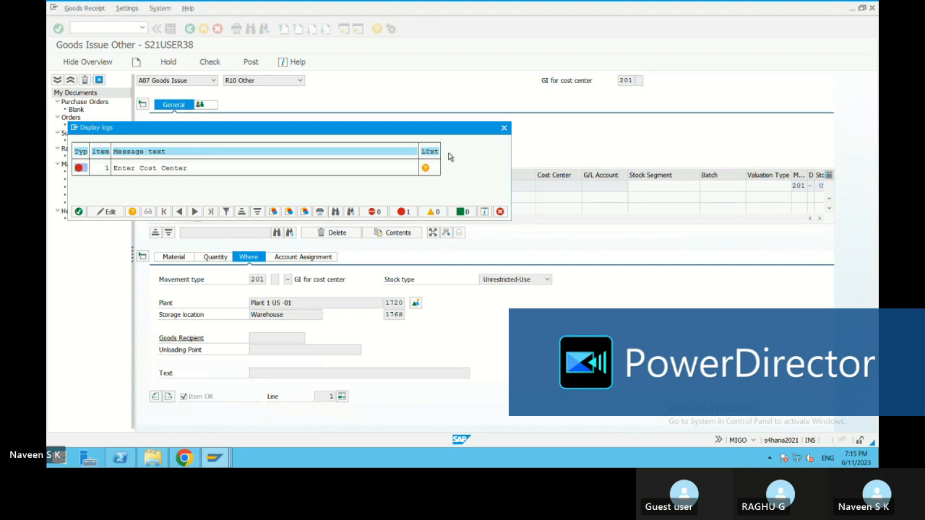
left_click(504, 128)
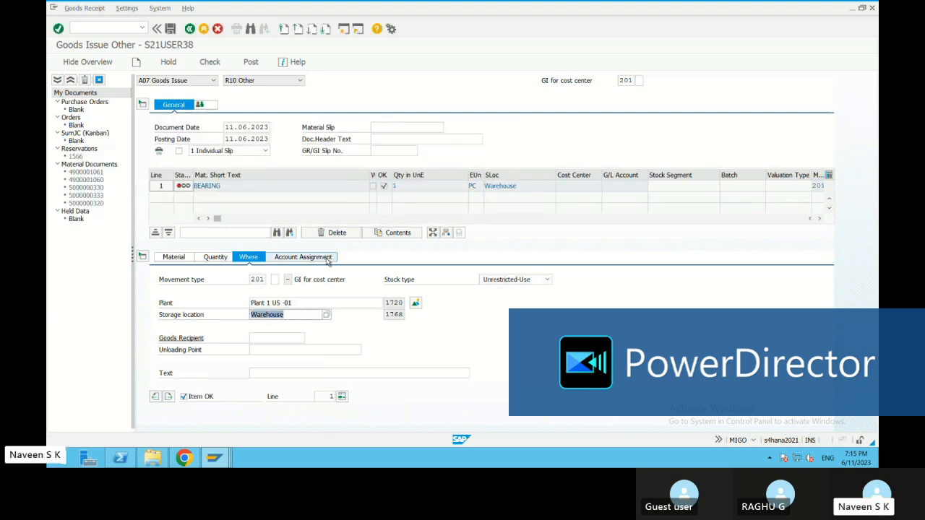
left_click(323, 259)
left_click(247, 305)
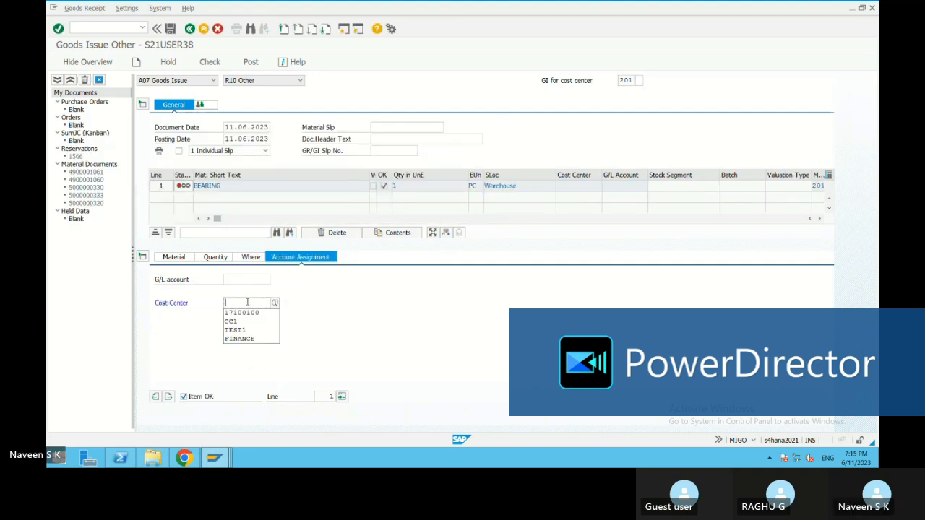
left_click(245, 312)
left_click(211, 62)
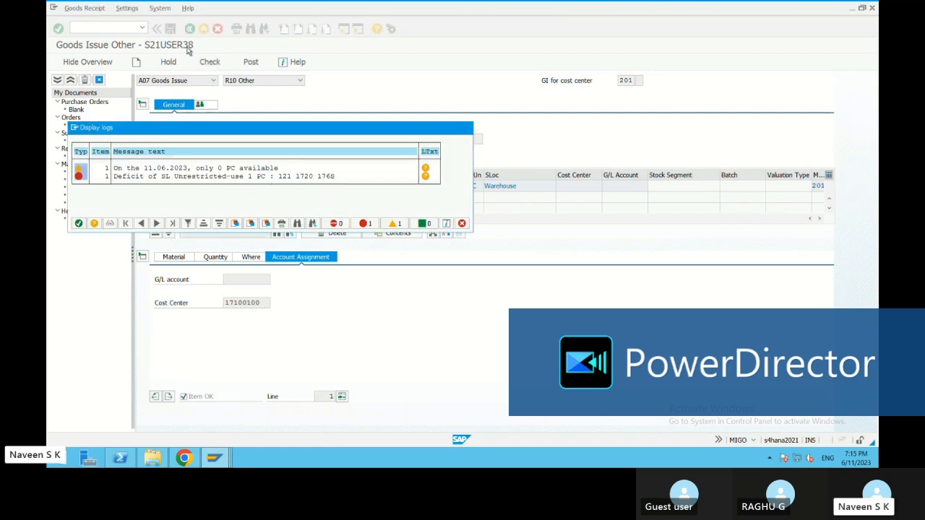
left_click(466, 128)
Step: Leave the goods issue without saving and open material 121 for changing with transaction MM02
left_click(204, 30)
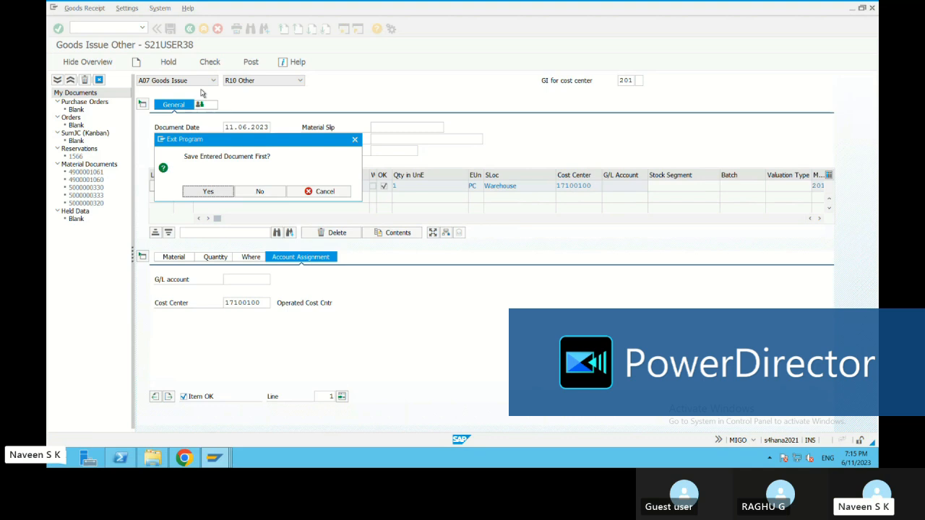
left_click(259, 191)
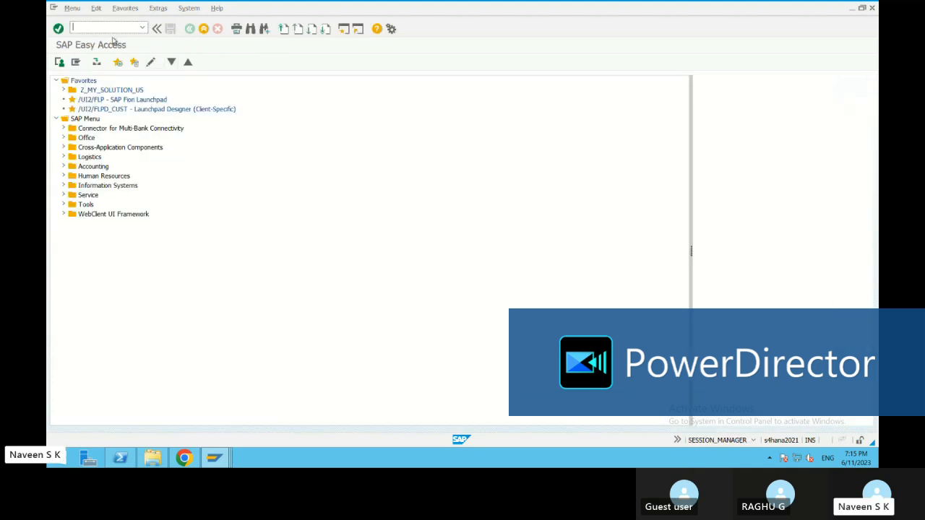
type("mm02")
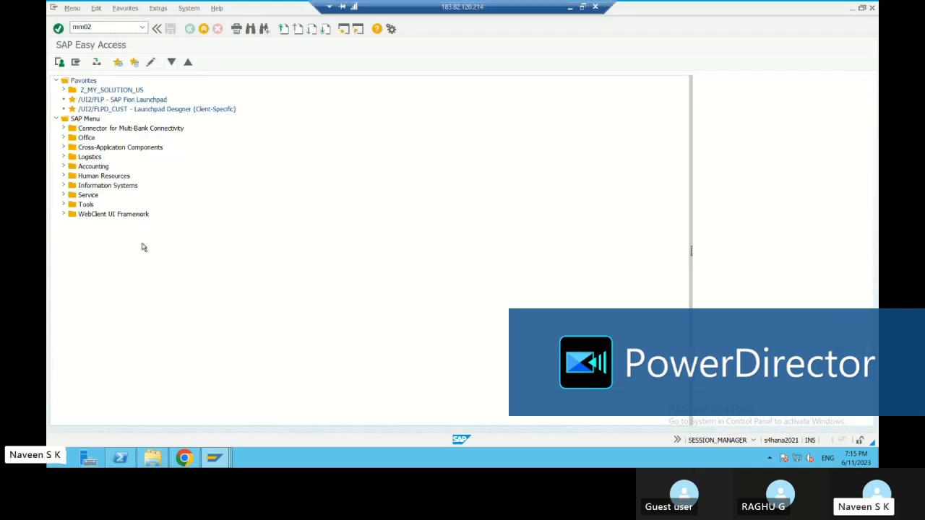
key("Return")
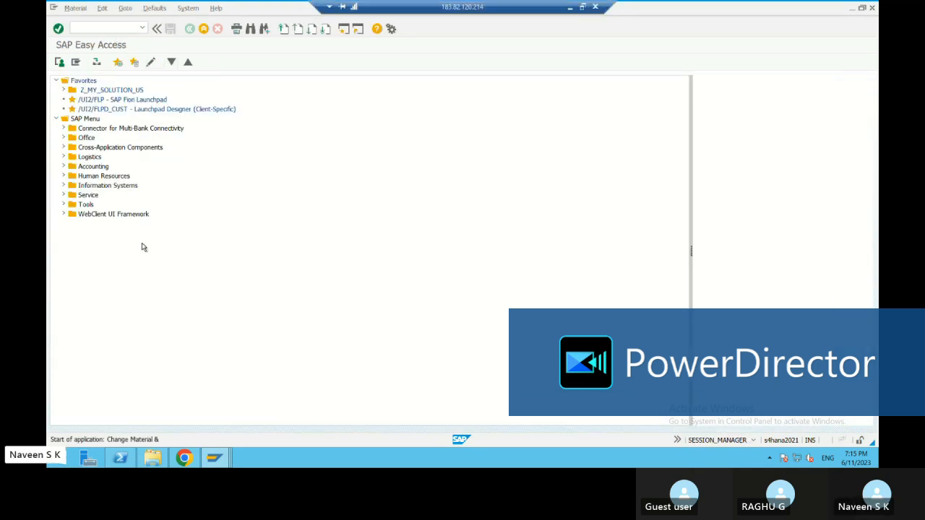
type("12")
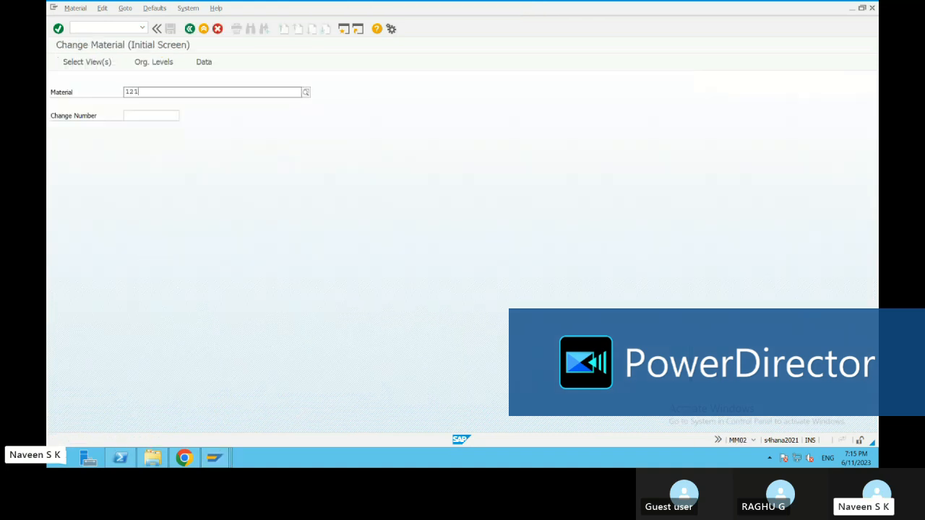
type("1")
key("Return")
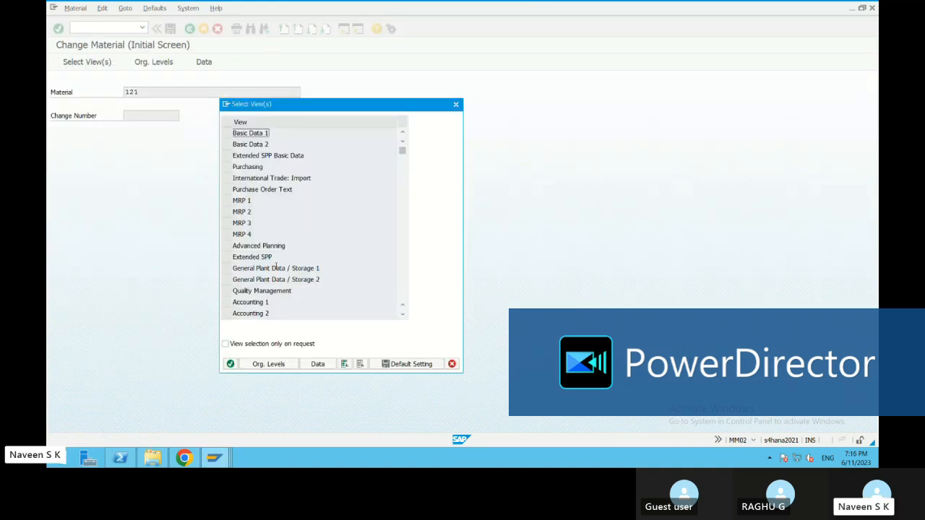
Step: Open the General Plant Data / Storage 1 and 2 views for plant 1720 and storage location 172S
left_click(228, 269)
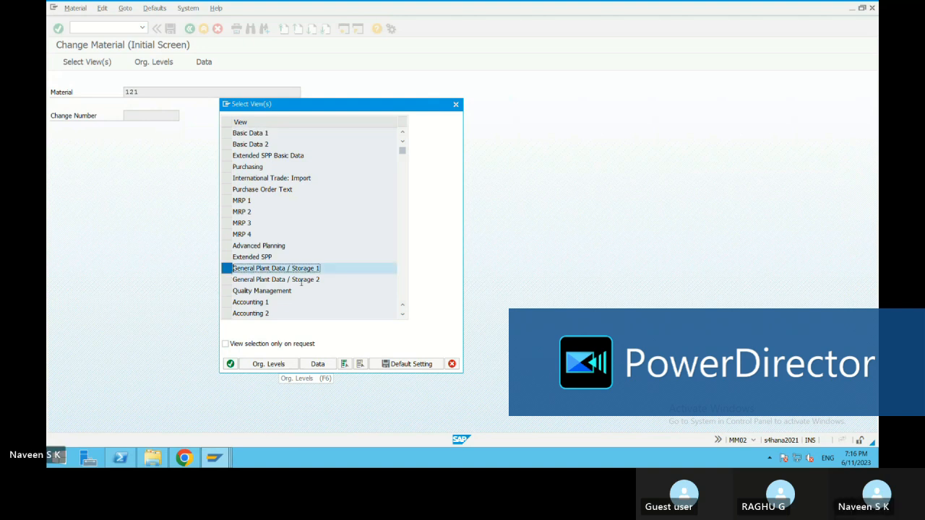
left_click(228, 279)
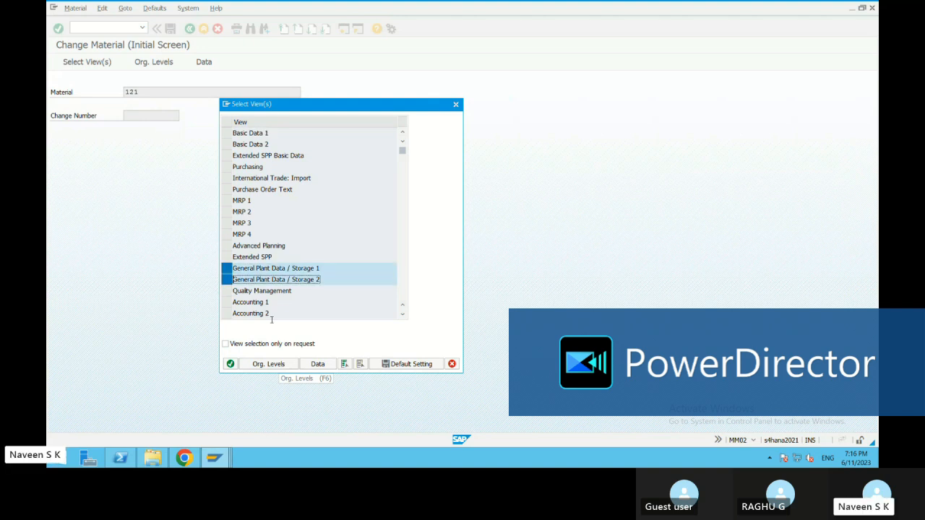
left_click(230, 363)
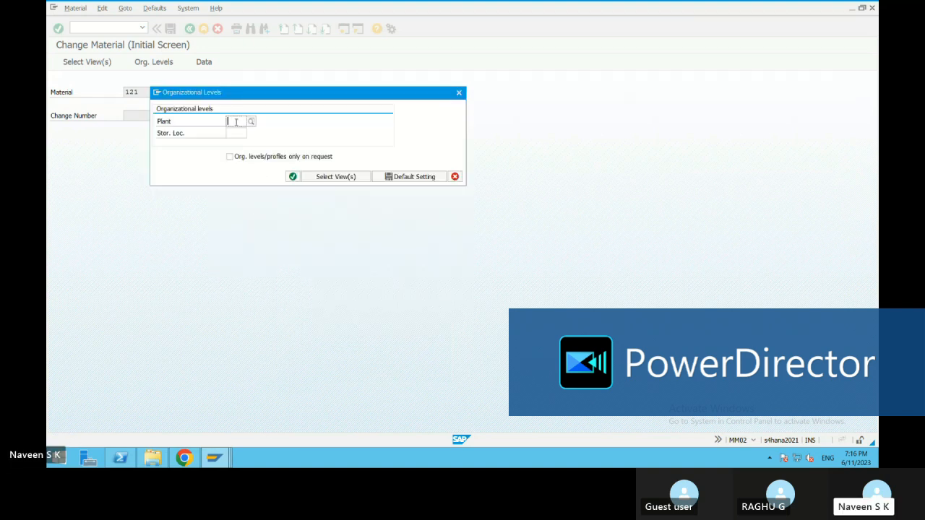
type("1720")
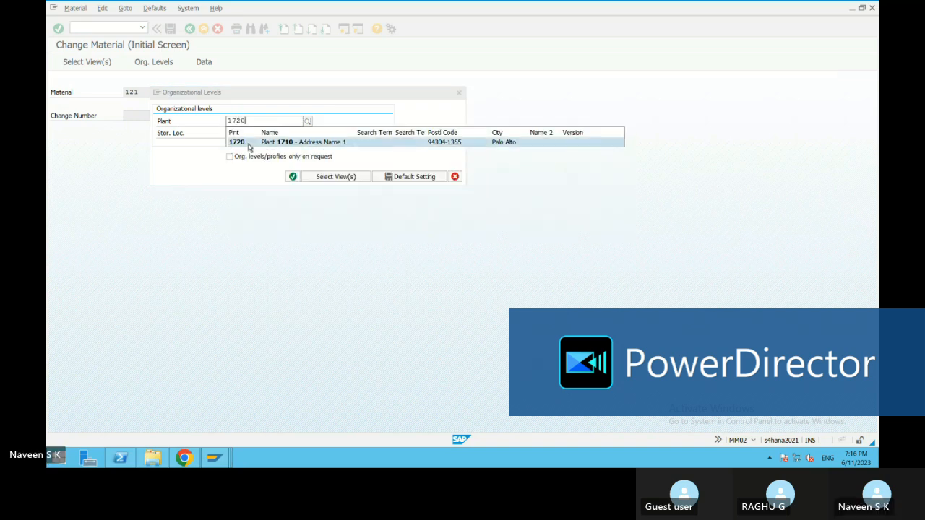
left_click(249, 143)
left_click(237, 133)
left_click(251, 134)
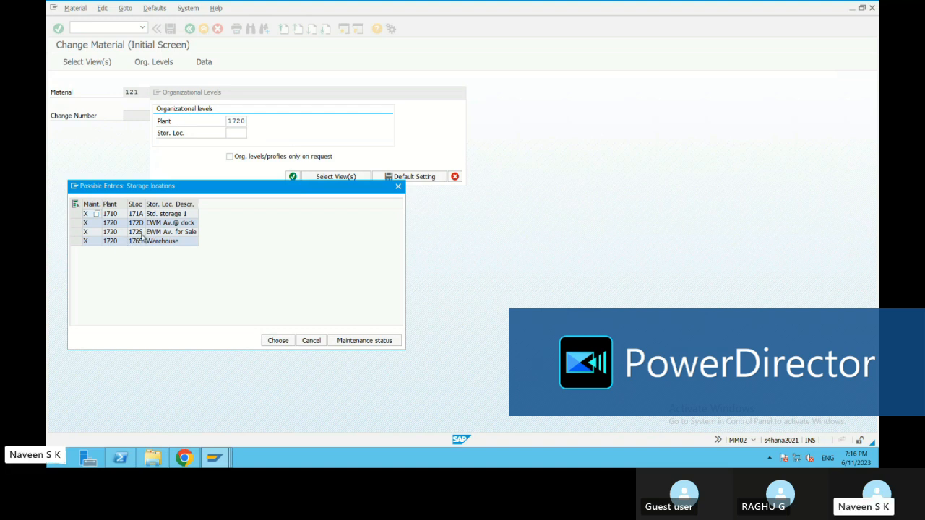
double_click(171, 232)
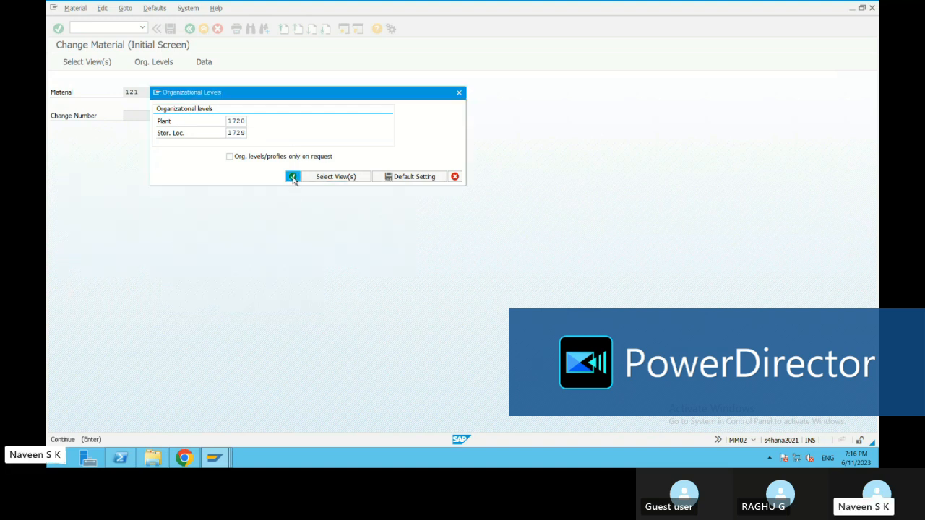
left_click(293, 177)
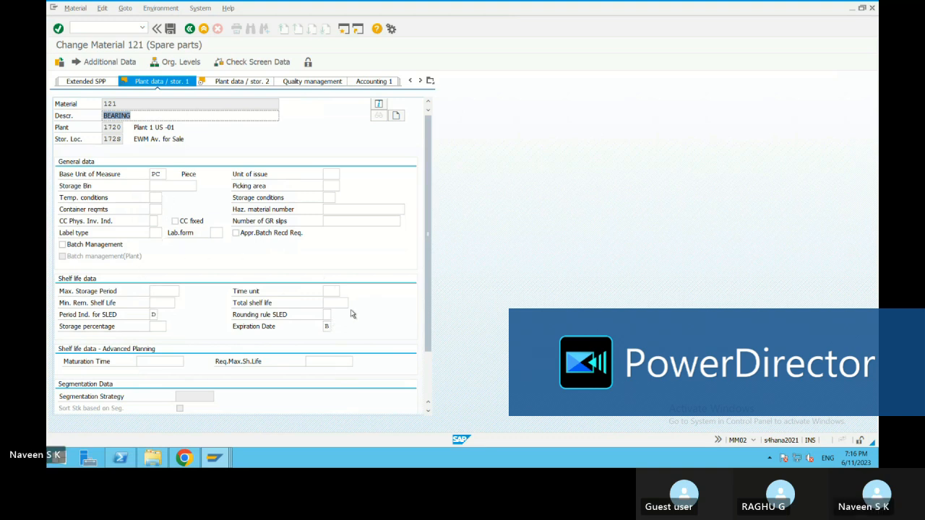
Step: Allow negative stocks in plant in the second plant data/storage view of material 121 and save the material
scroll(352, 313, "down", 3)
scroll(383, 305, "up", 3)
scroll(294, 349, "down", 3)
scroll(294, 349, "up", 3)
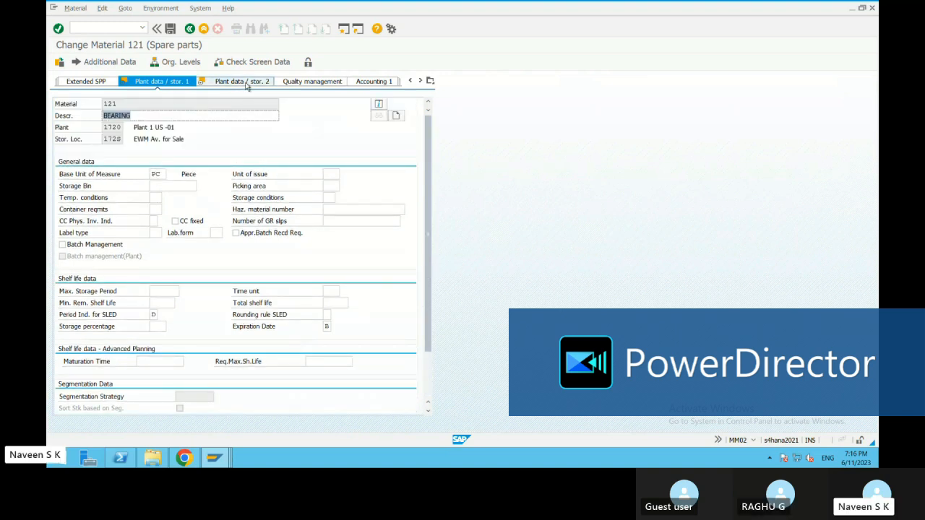
left_click(242, 81)
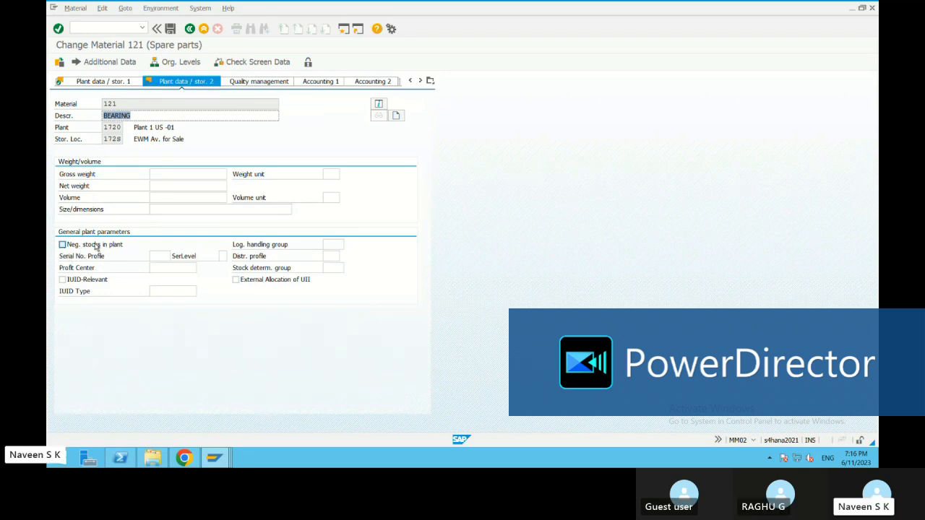
left_click(62, 245)
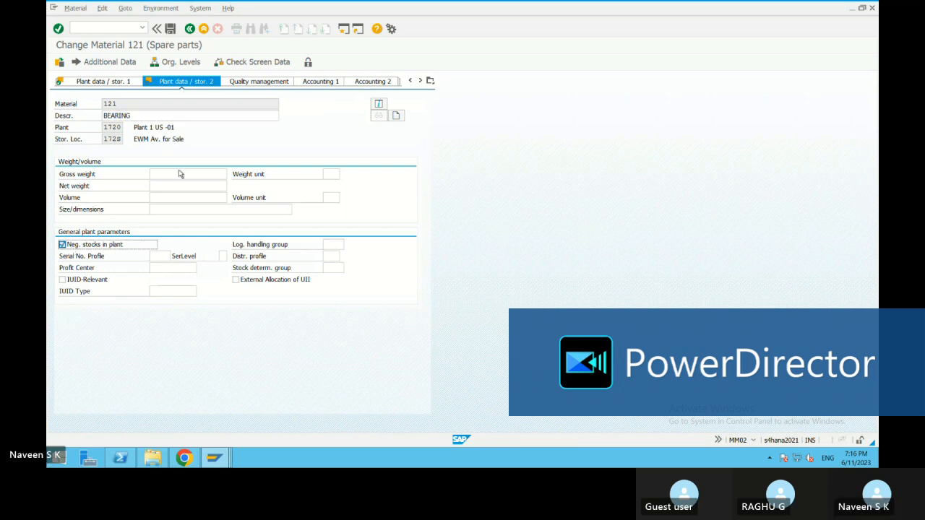
left_click(172, 29)
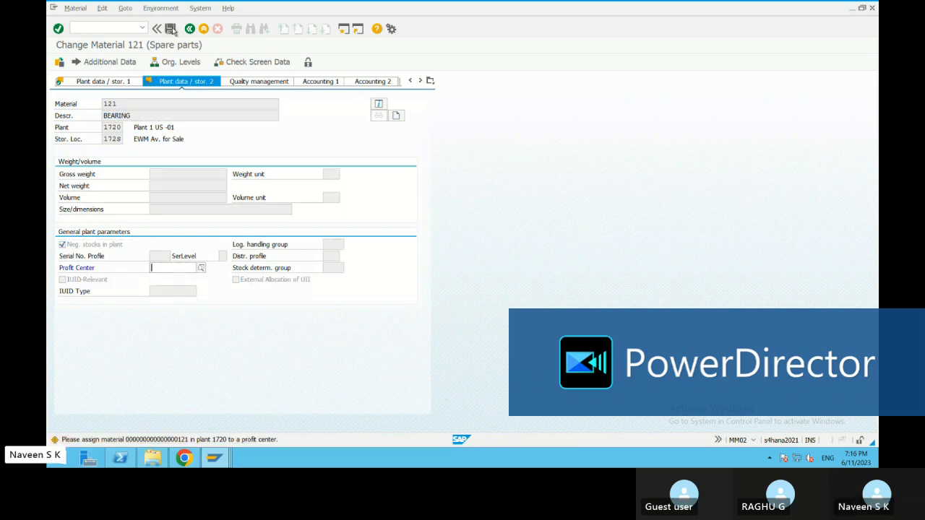
left_click(175, 31)
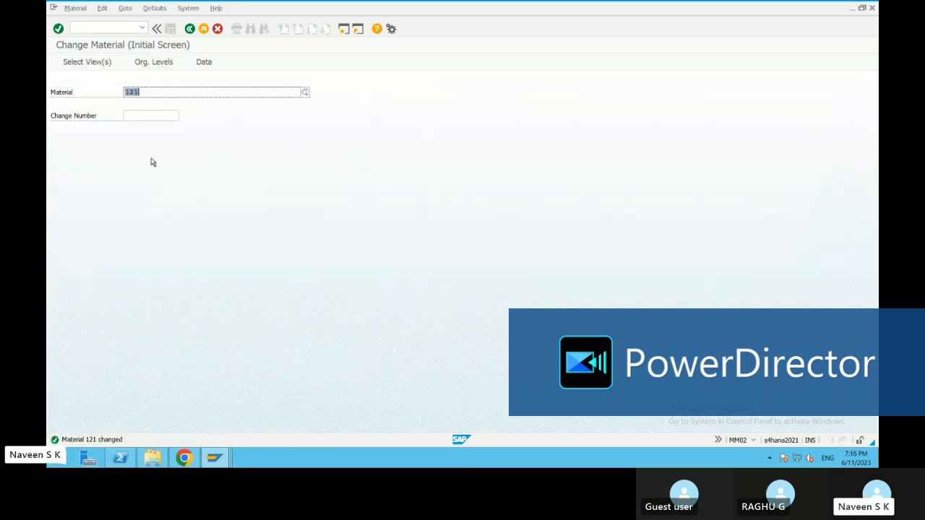
Step: Leave the material master, restart the MIGO transaction and enter material 121 with a quantity of 1
left_click(188, 29)
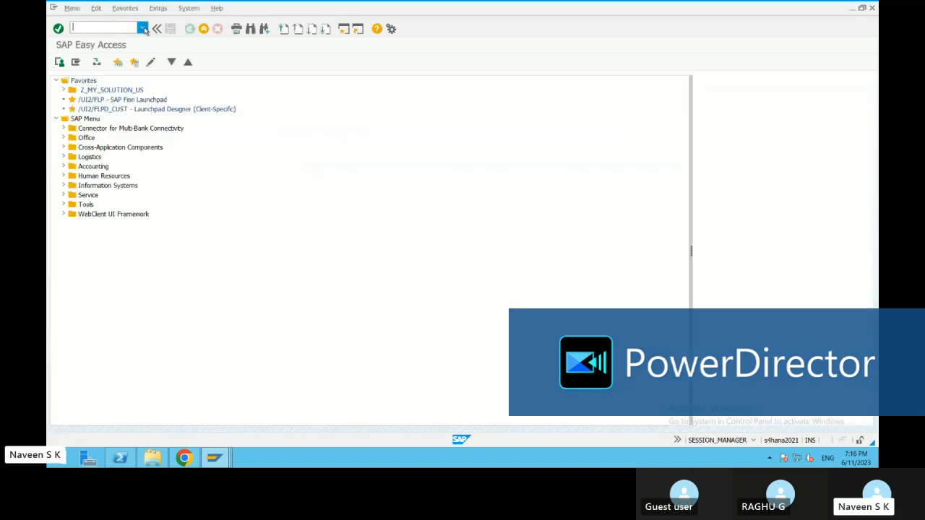
left_click(141, 27)
left_click(90, 46)
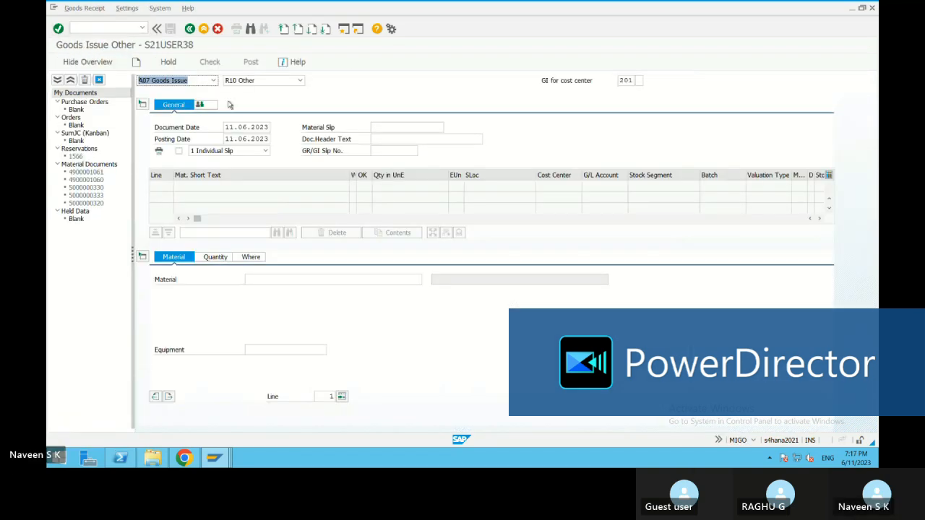
left_click(214, 259)
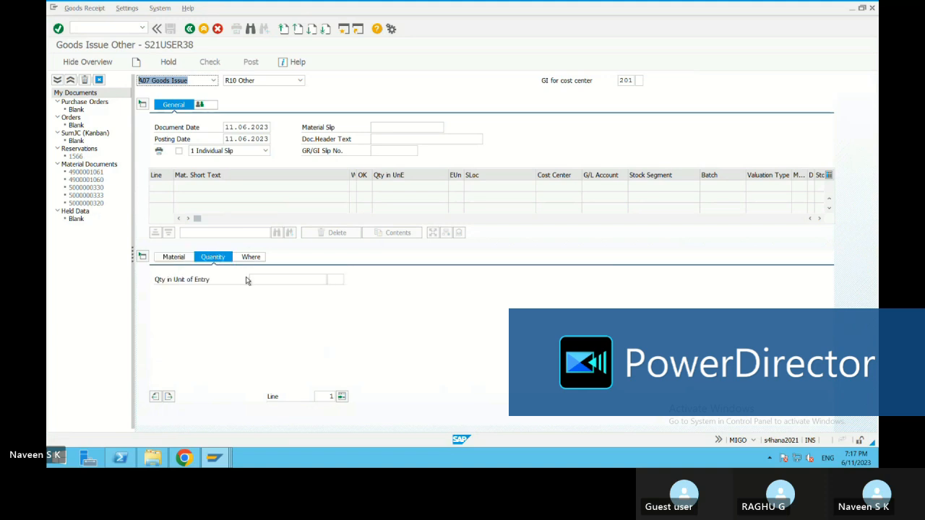
left_click(173, 258)
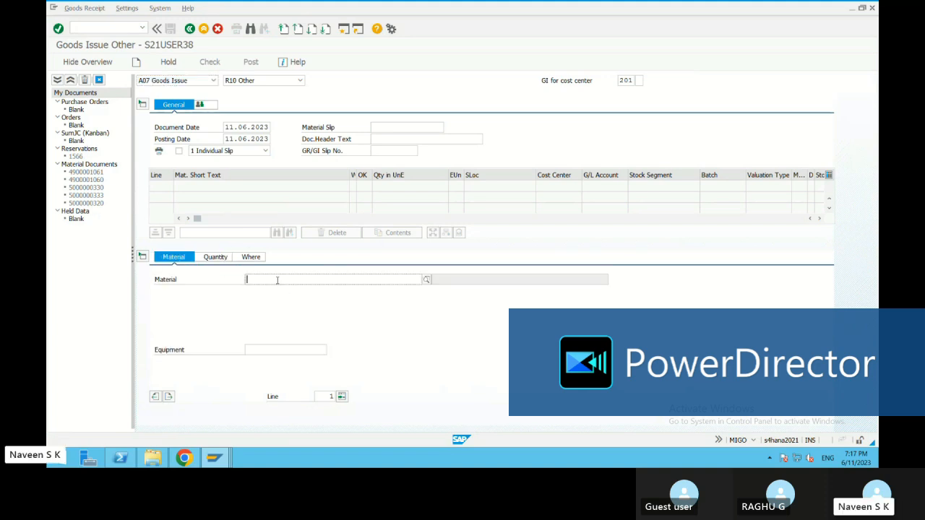
left_click(276, 280)
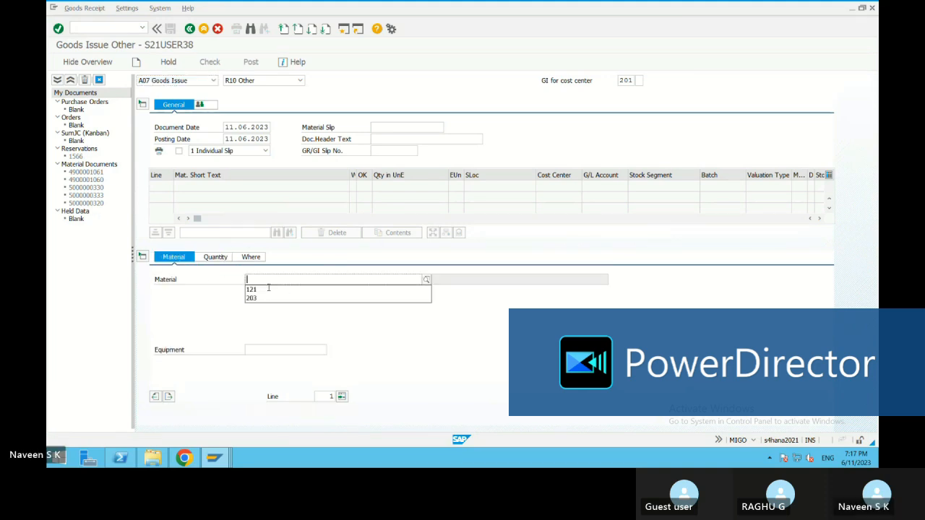
left_click(214, 258)
type("1")
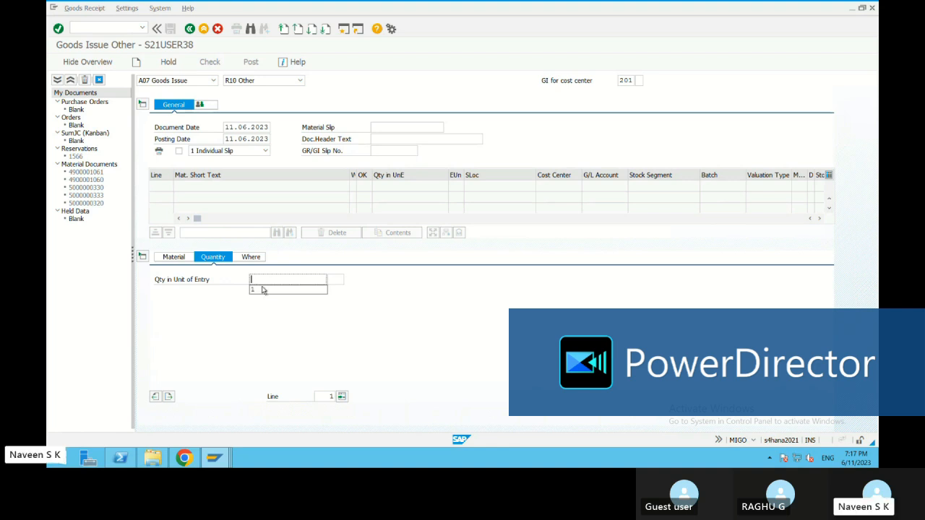
Step: Set plant 1720 and storage location 176S as the issuing location in the new goods issue
left_click(249, 257)
left_click(261, 304)
left_click(262, 315)
left_click(260, 316)
left_click(261, 326)
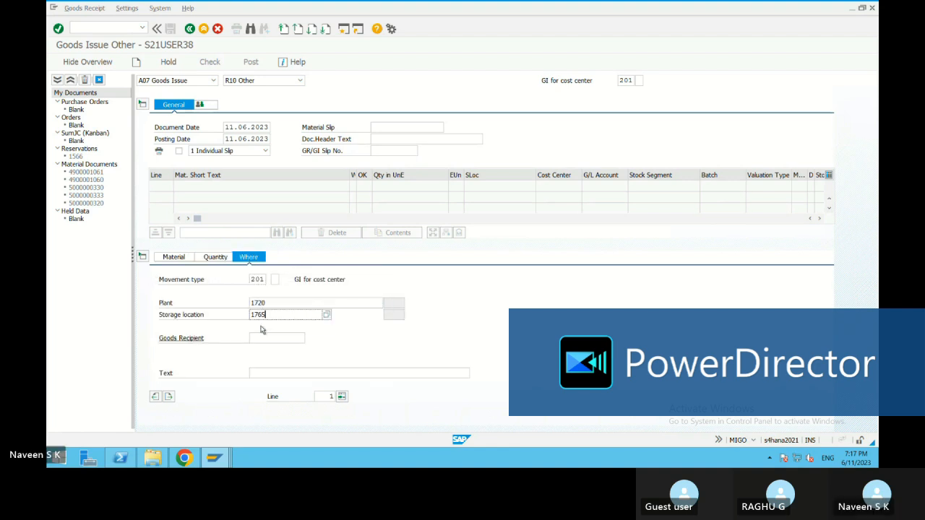
Step: Confirm the goods issue item's plant and storage location and assign the item to cost center 17100100
key("Return")
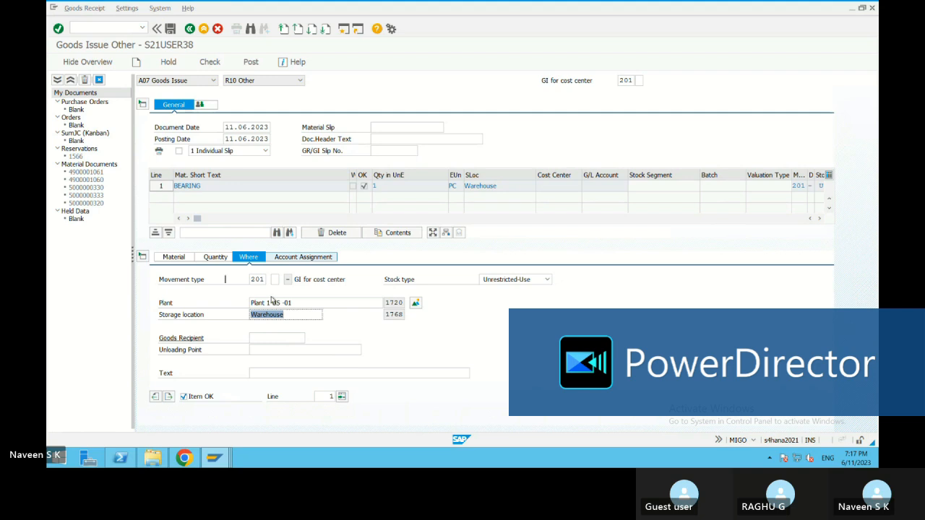
left_click(237, 303)
left_click(243, 316)
key("Return")
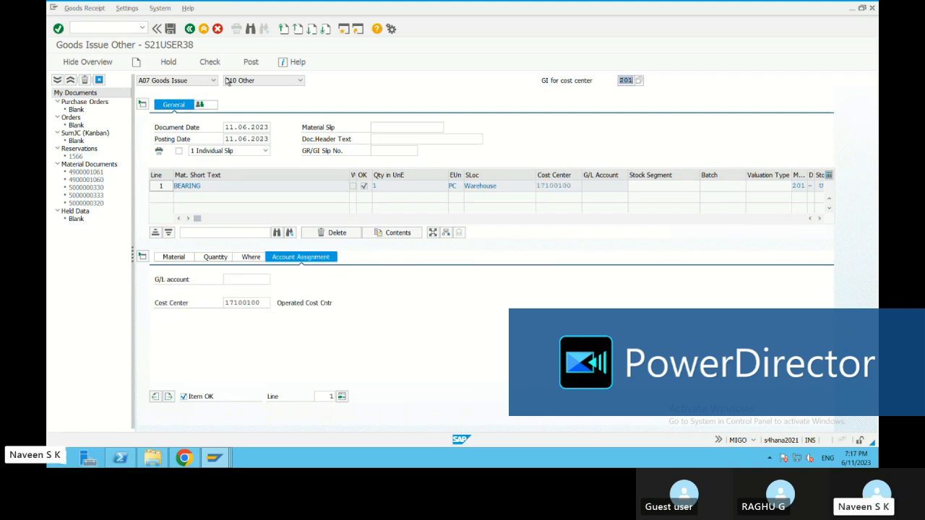
Step: Check the goods issue for material 121, accept the logged messages and post the document
left_click(212, 62)
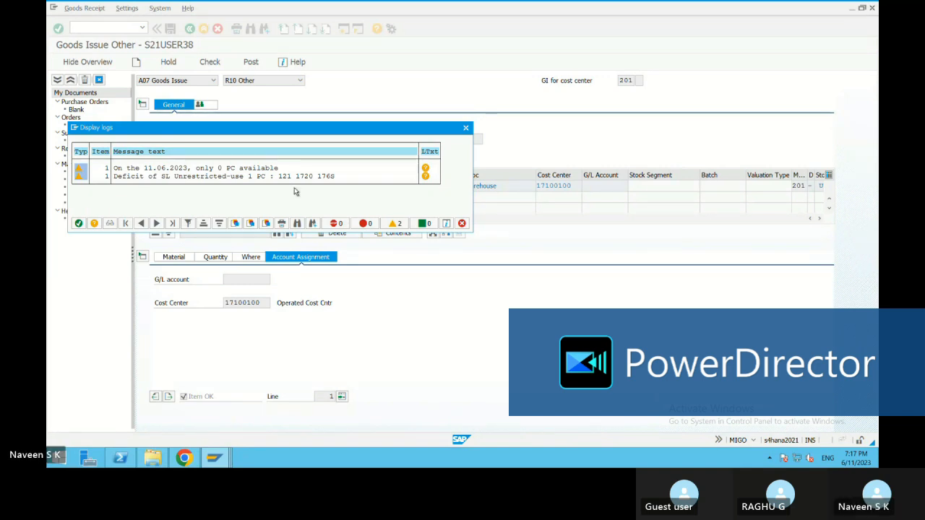
left_click(78, 222)
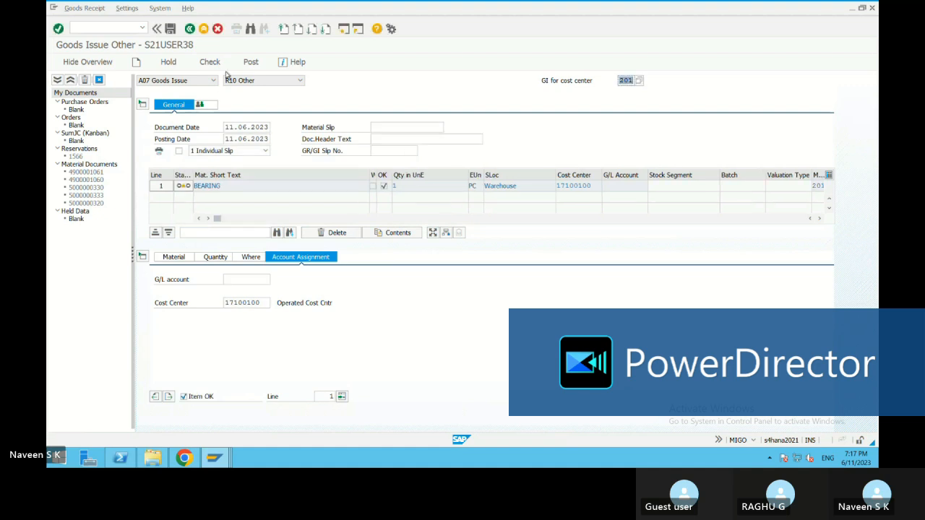
left_click(250, 63)
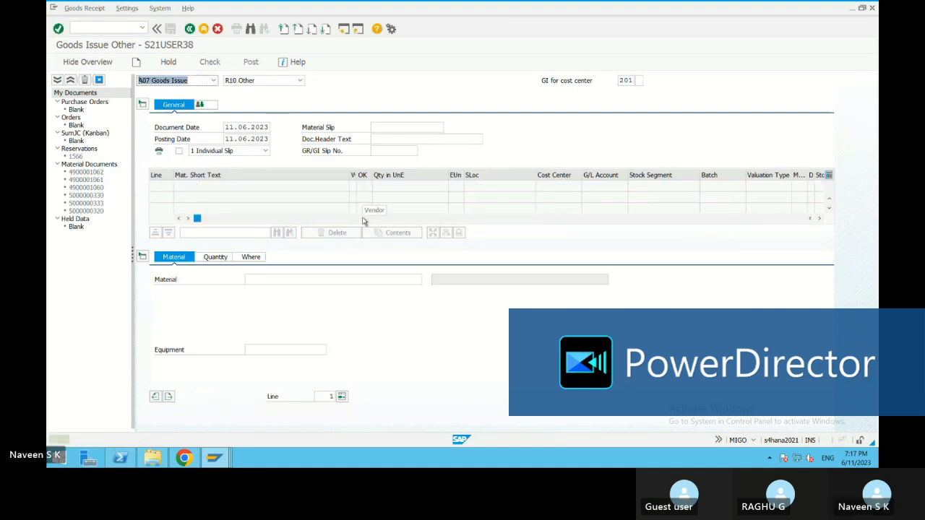
Step: Review the detailed explanation of the posting message, then close it
double_click(148, 441)
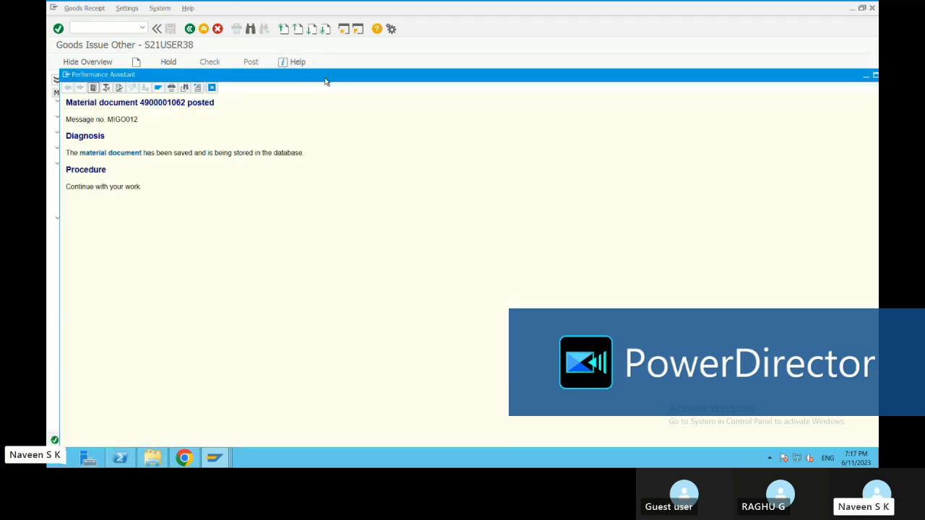
left_click_drag(326, 82, 261, 207)
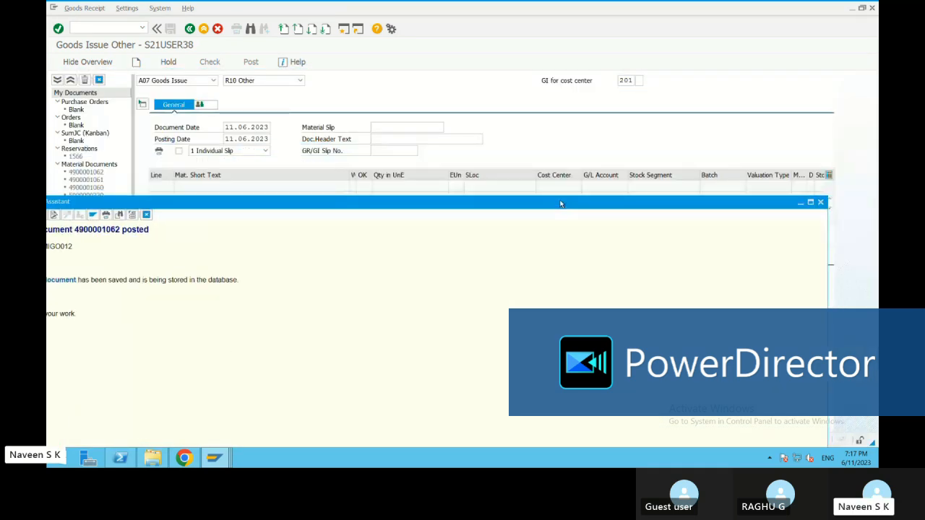
left_click(820, 202)
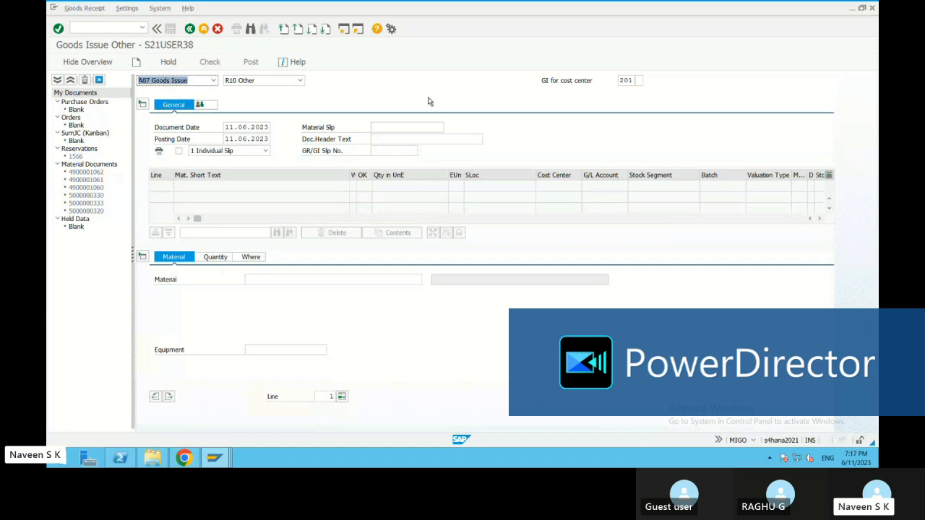